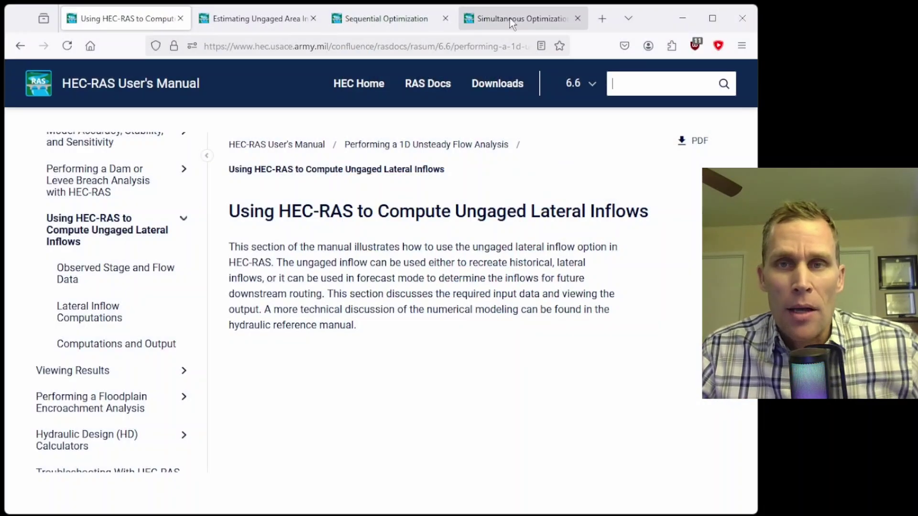
# Switch to HEC-RAS, view the Ungaged Lateral Inflows options of the unsteady flow analysis, and close them.
pyautogui.click(681, 20)
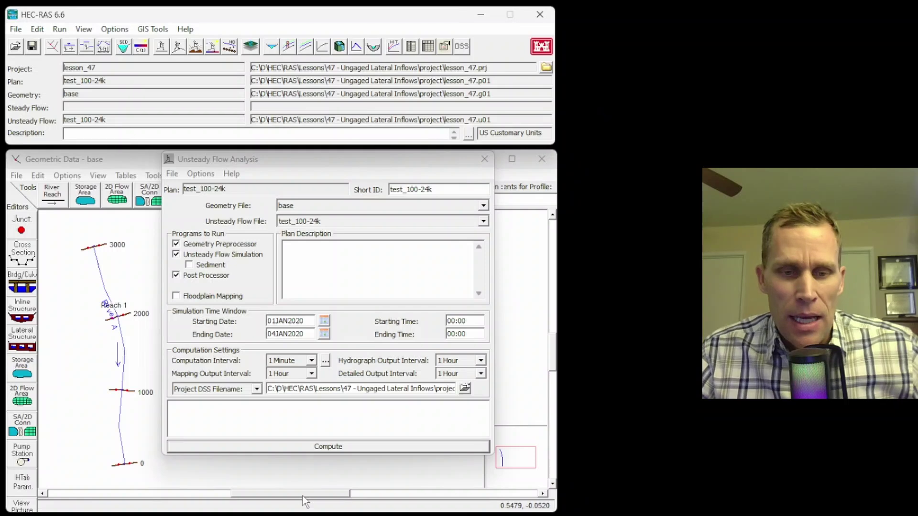
pyautogui.click(484, 159)
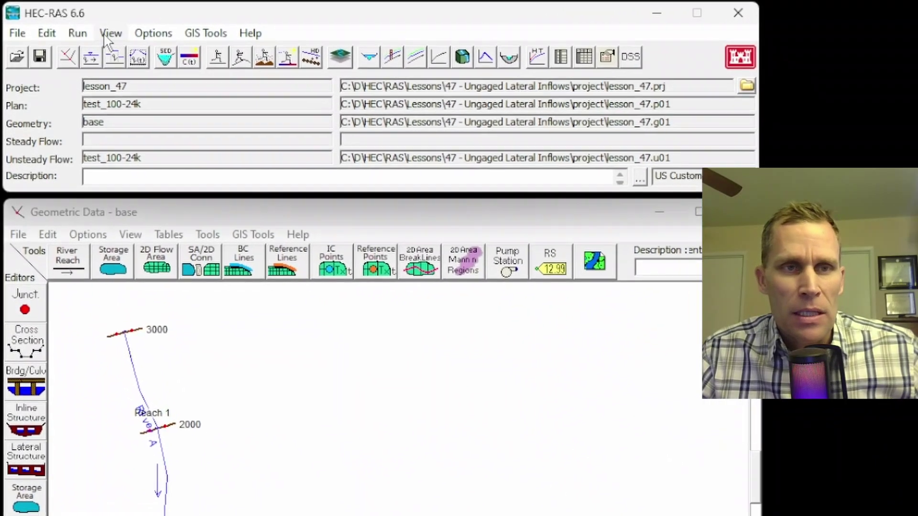
pyautogui.click(60, 30)
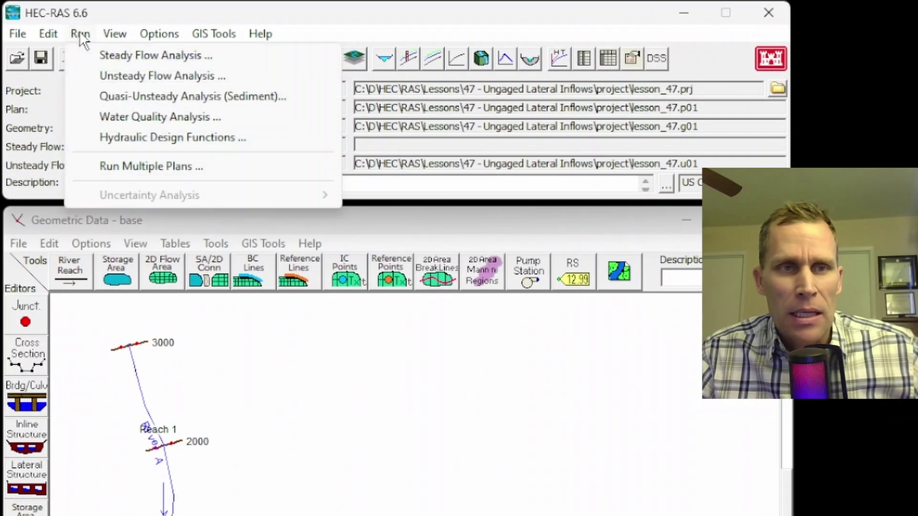
pyautogui.click(125, 76)
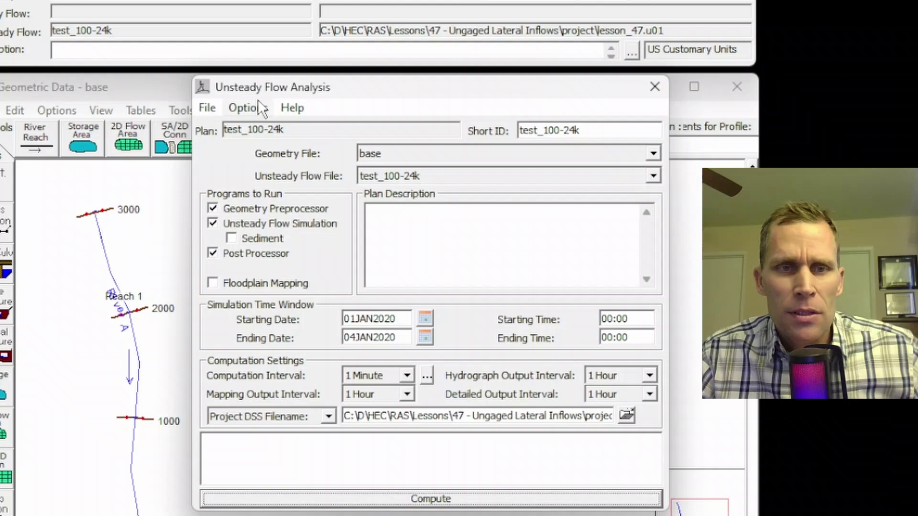
pyautogui.click(271, 197)
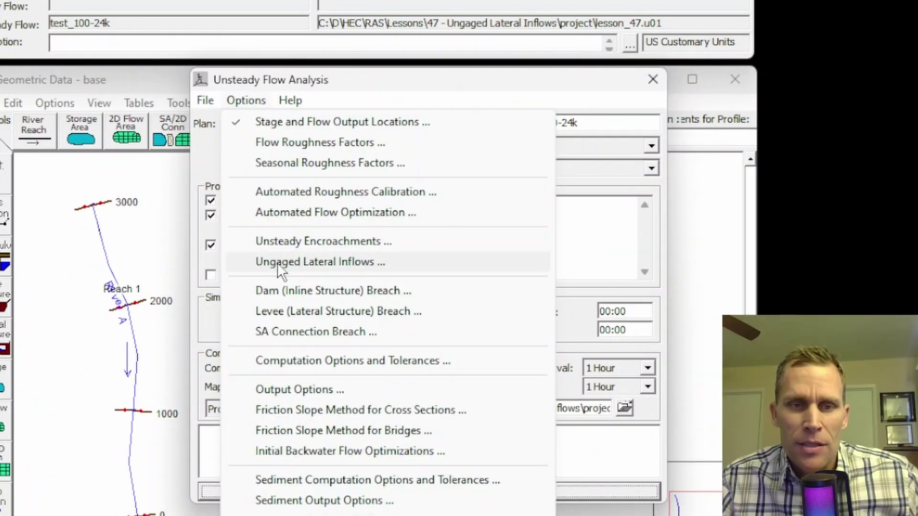
pyautogui.click(325, 263)
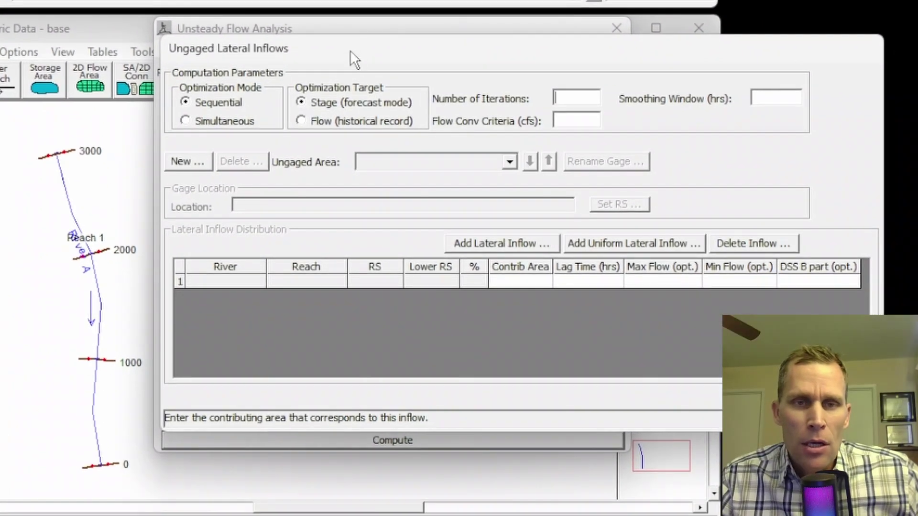
pyautogui.moveTo(352, 48); pyautogui.dragTo(346, 29)
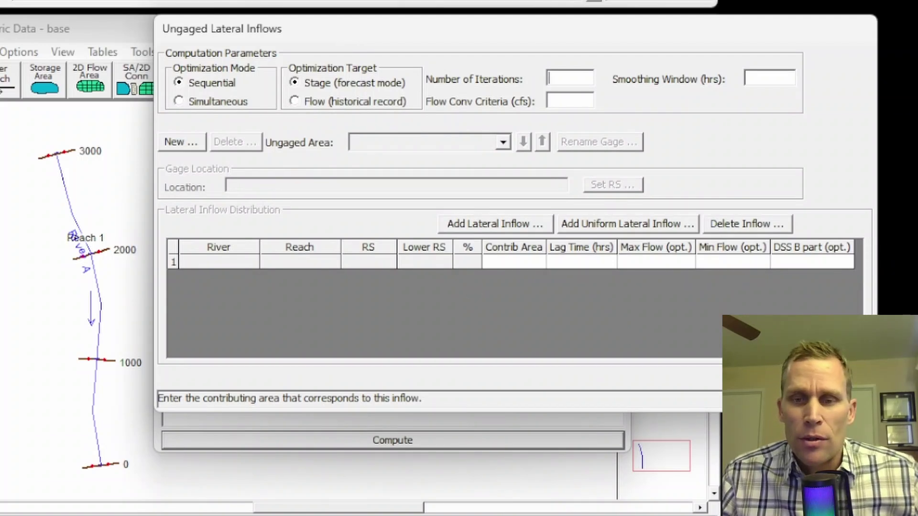
pyautogui.press('Return')
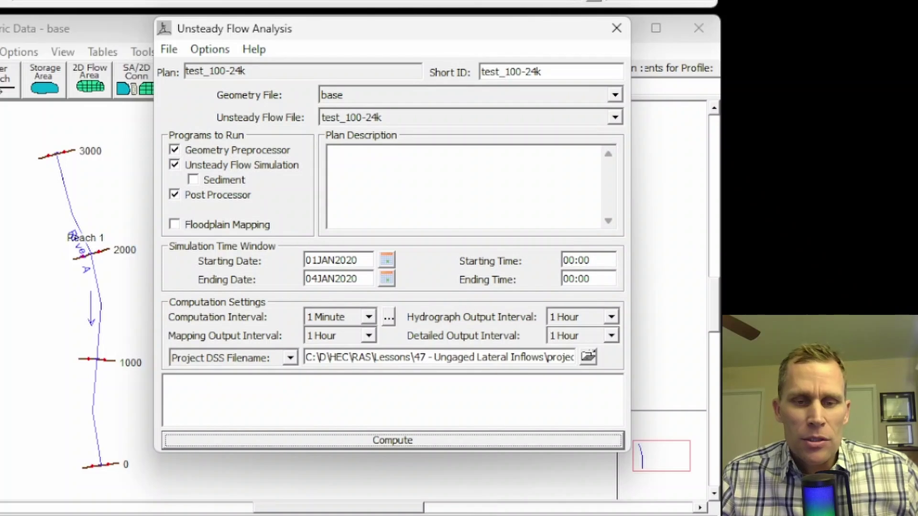
# Switch to the browser and review the HEC-RAS manual pages on ungaged lateral inflows, estimating ungaged area inflows, and sequential and simultaneous optimization.
pyautogui.click(382, 492)
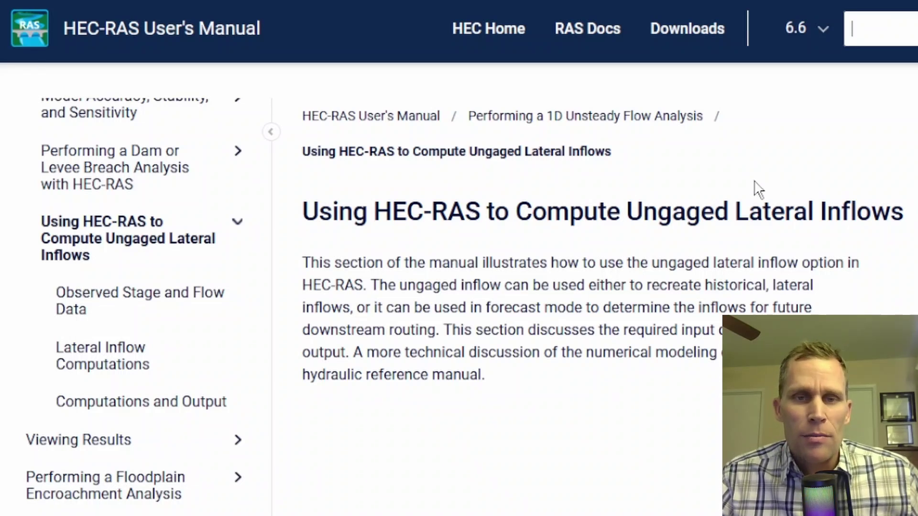
pyautogui.moveTo(886, 277); pyautogui.dragTo(904, 308)
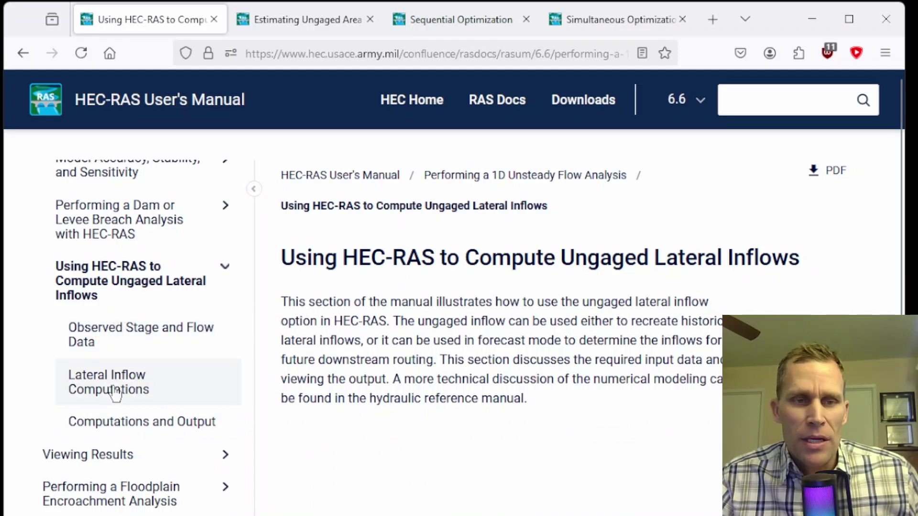
pyautogui.moveTo(473, 321); pyautogui.dragTo(478, 378)
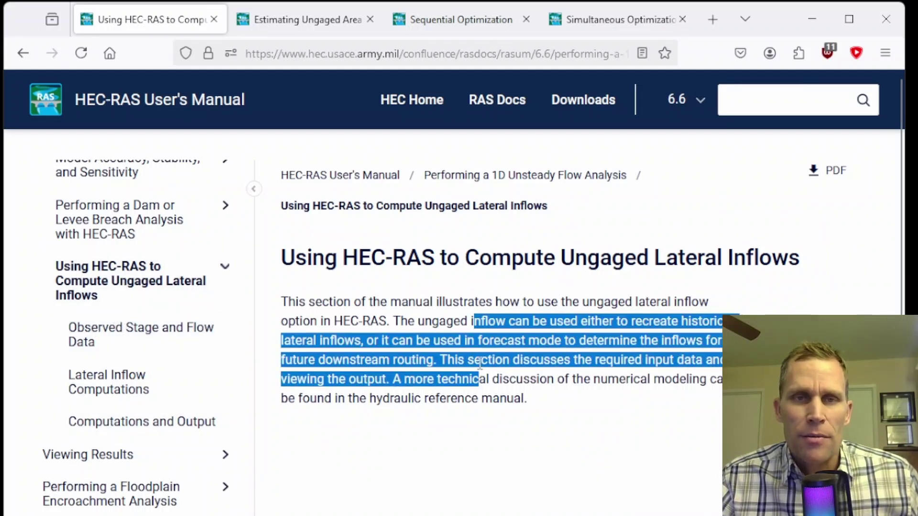
pyautogui.click(464, 345)
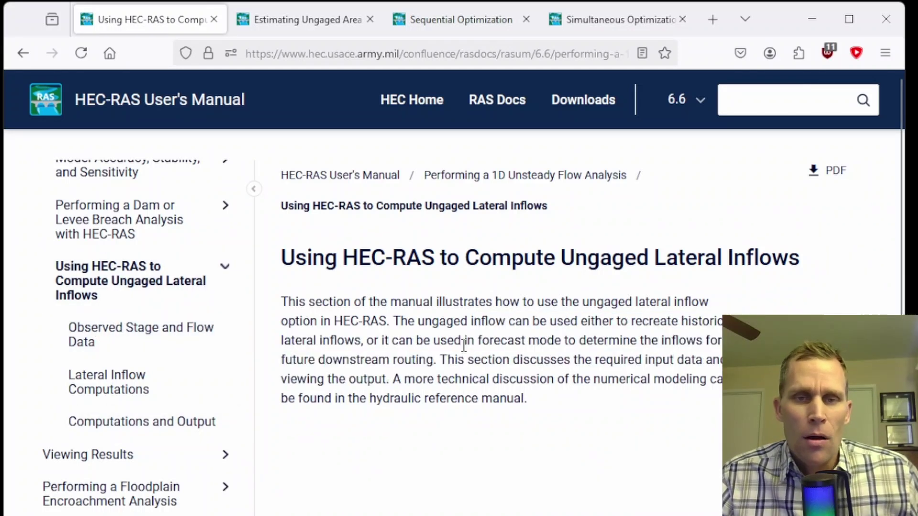
pyautogui.click(290, 23)
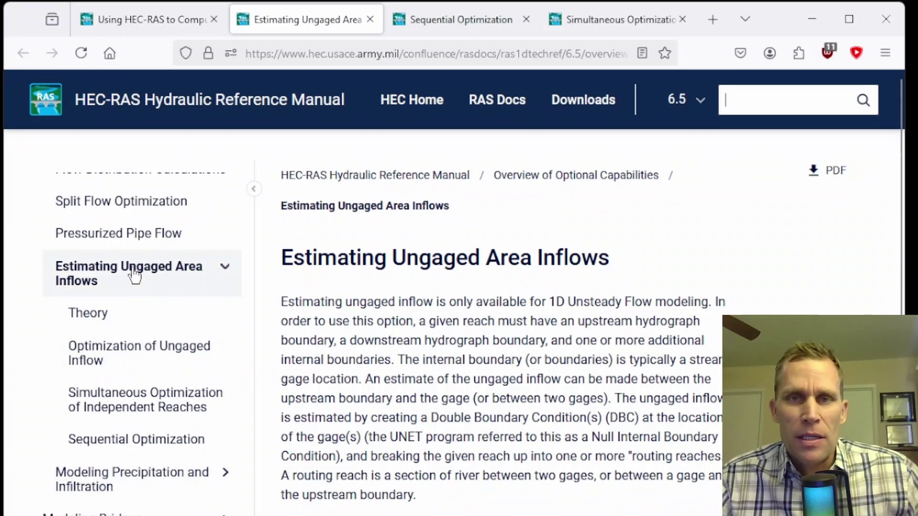
pyautogui.click(429, 26)
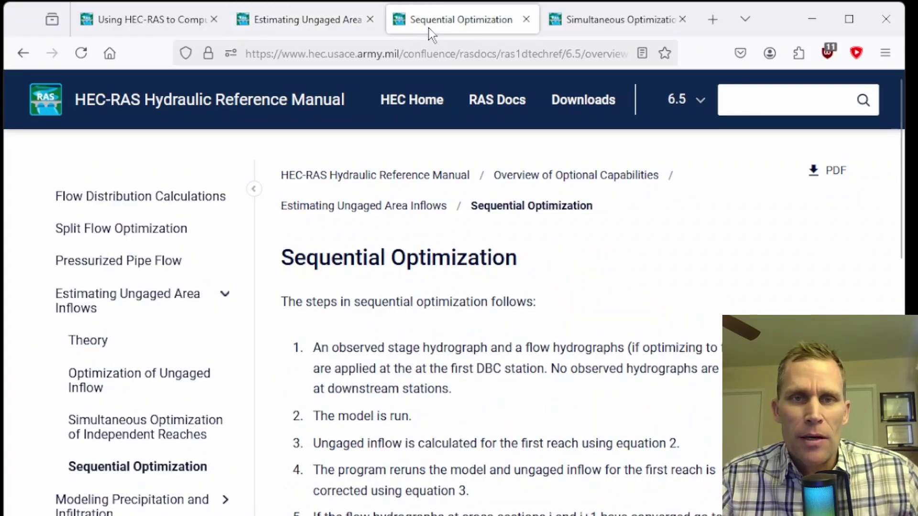
pyautogui.click(588, 26)
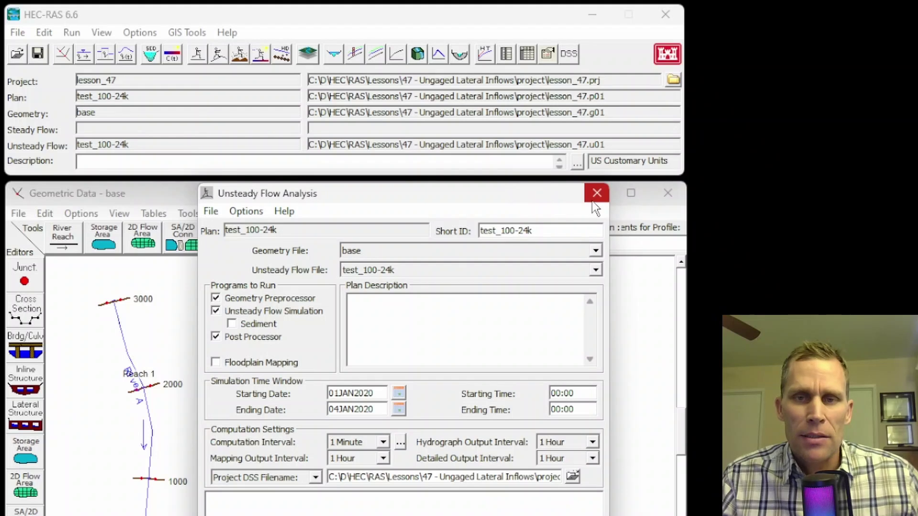
# Return to HEC-RAS, close the Unsteady Flow Analysis window and open the test_100-24k unsteady flow data with its boundary conditions.
pyautogui.click(594, 200)
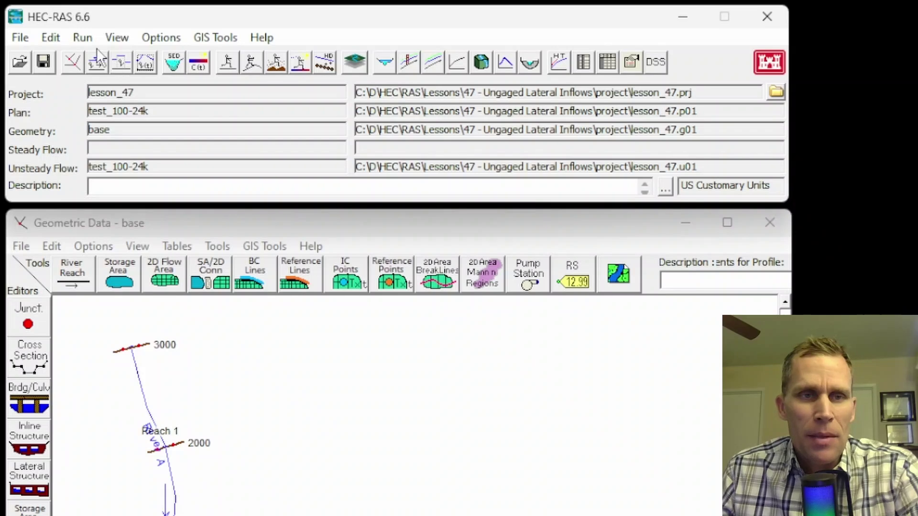
pyautogui.click(53, 37)
pyautogui.click(89, 128)
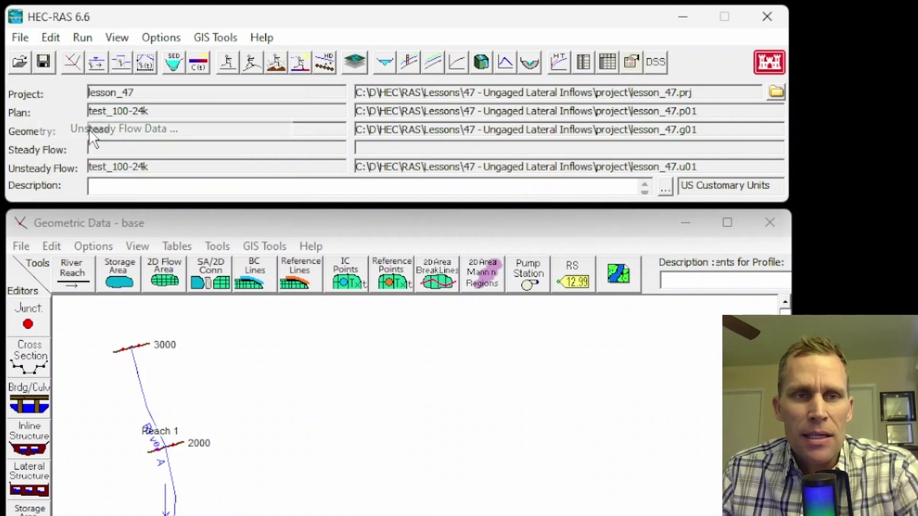
pyautogui.moveTo(438, 172); pyautogui.dragTo(432, 87)
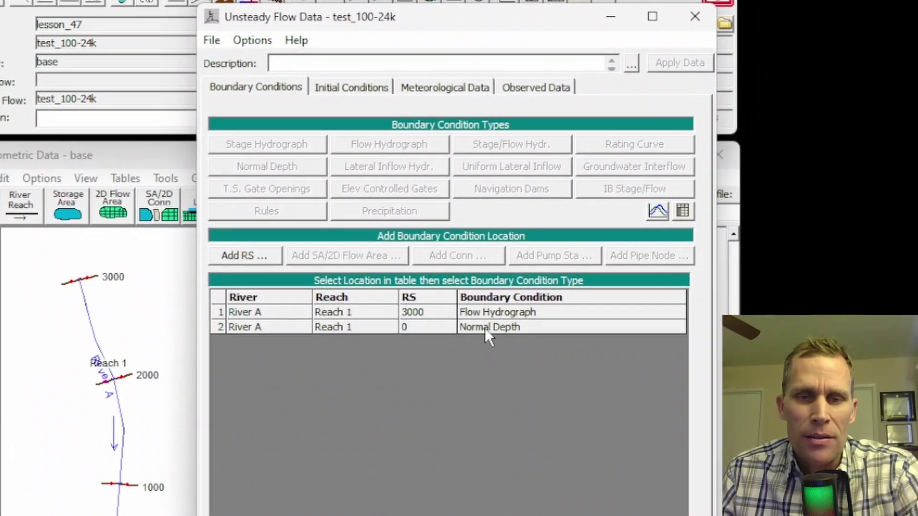
pyautogui.click(485, 328)
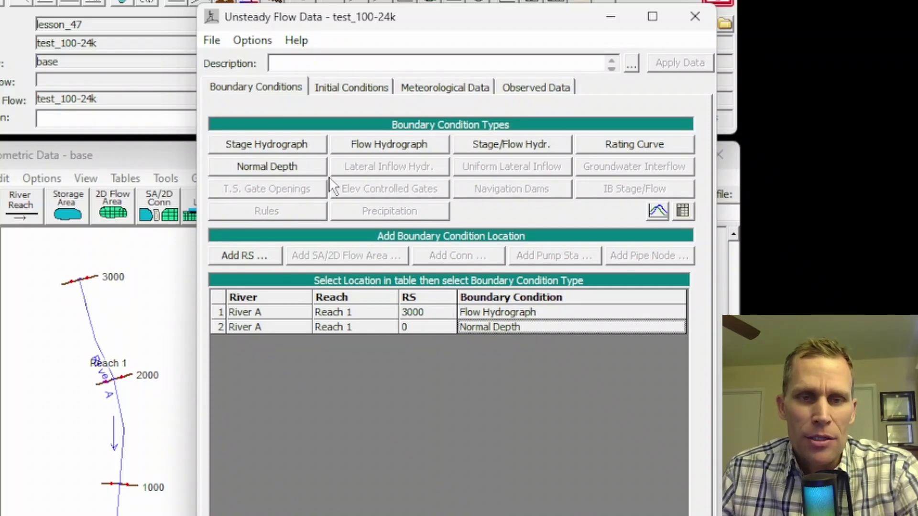
# Review the flow hydrograph table and plot for River A, Reach 1 at RS 3000, and return to the boundary conditions.
pyautogui.click(476, 311)
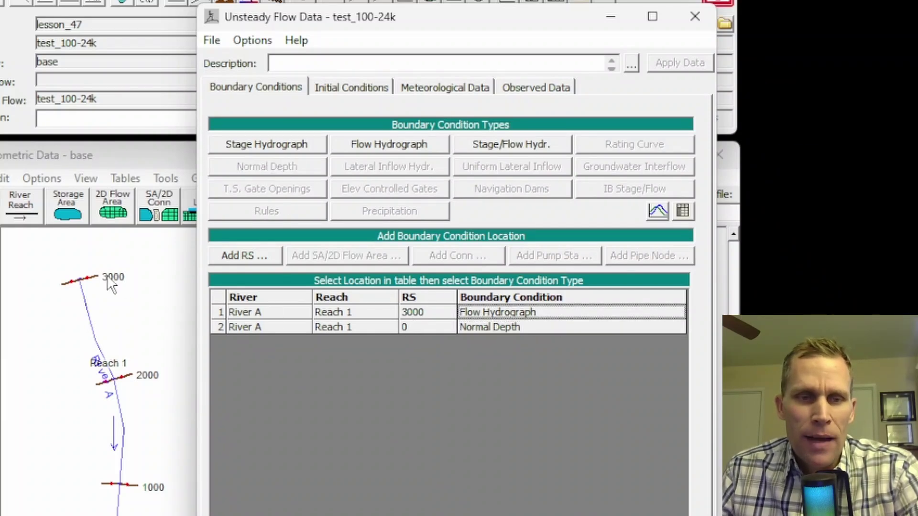
pyautogui.click(370, 143)
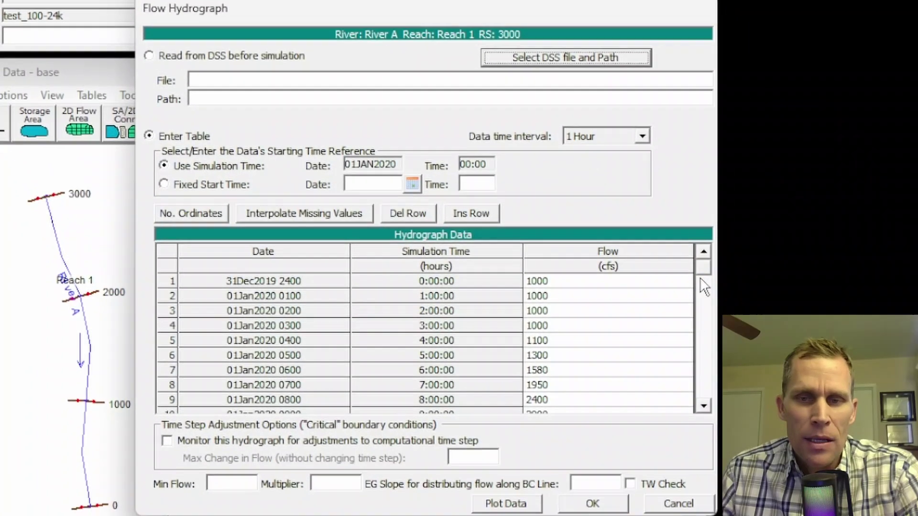
pyautogui.moveTo(725, 362); pyautogui.dragTo(740, 434)
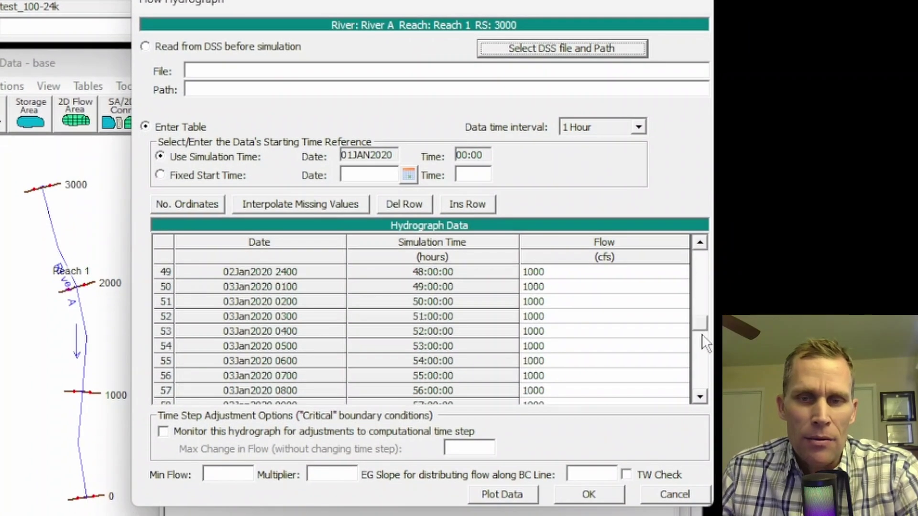
pyautogui.moveTo(704, 342); pyautogui.dragTo(703, 396)
pyautogui.click(483, 492)
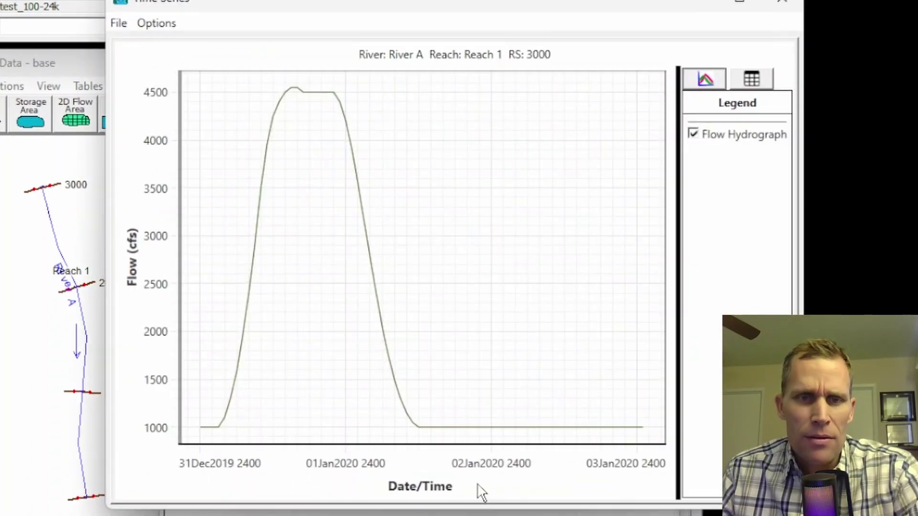
pyautogui.click(779, 5)
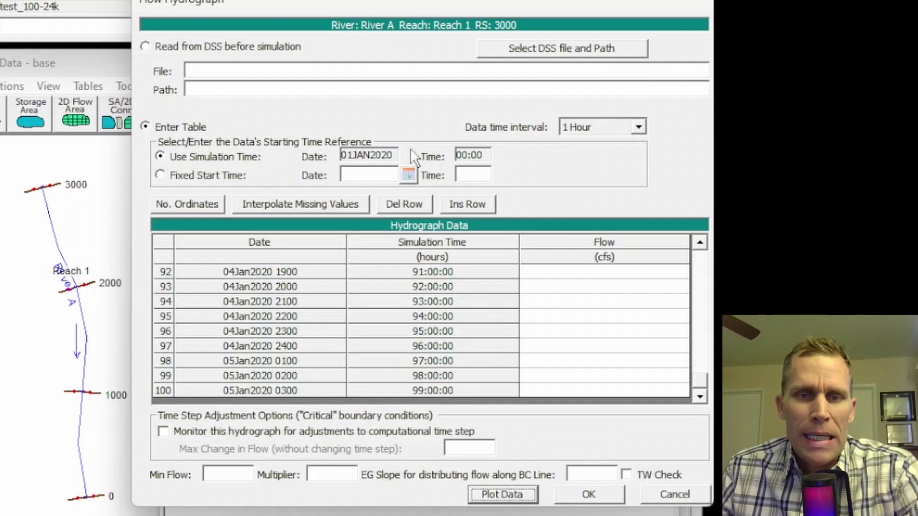
pyautogui.moveTo(315, 10); pyautogui.dragTo(345, 18)
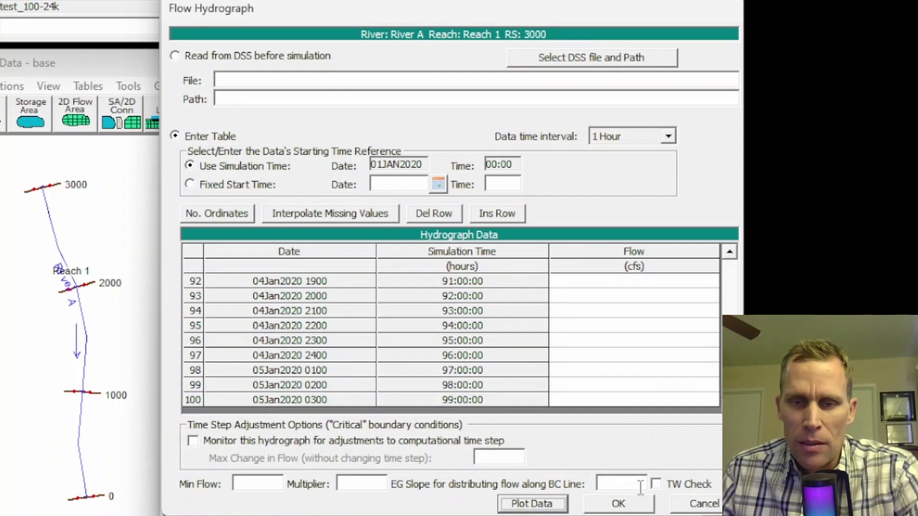
pyautogui.click(638, 507)
# Add River A, Reach 1, RS 1000 as a boundary condition location.
pyautogui.click(208, 164)
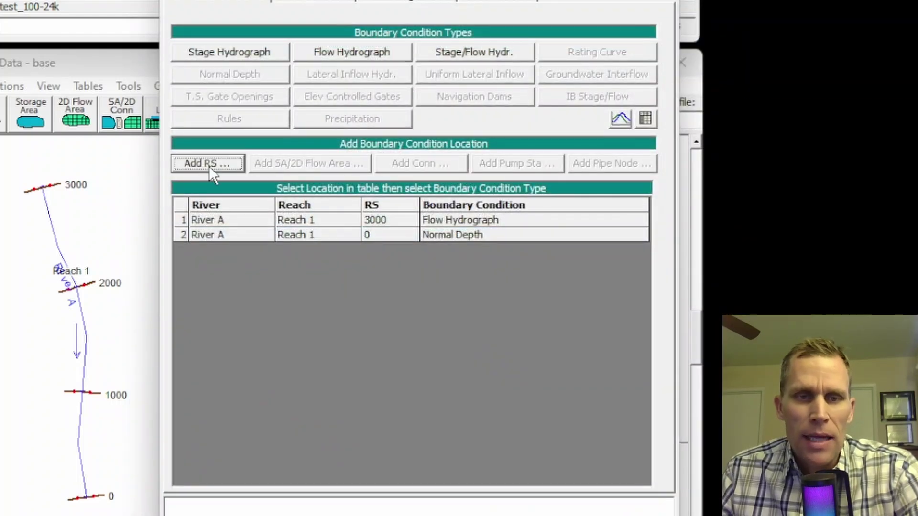
pyautogui.doubleClick(415, 132)
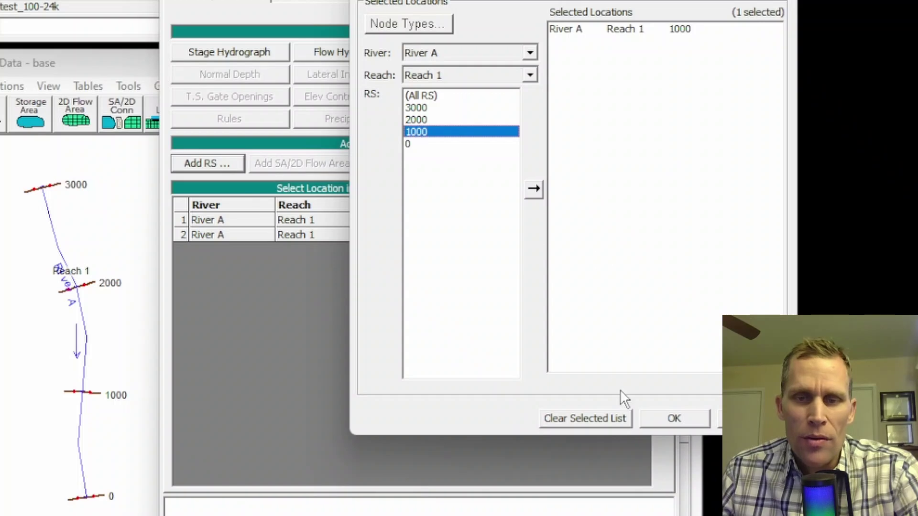
pyautogui.click(665, 415)
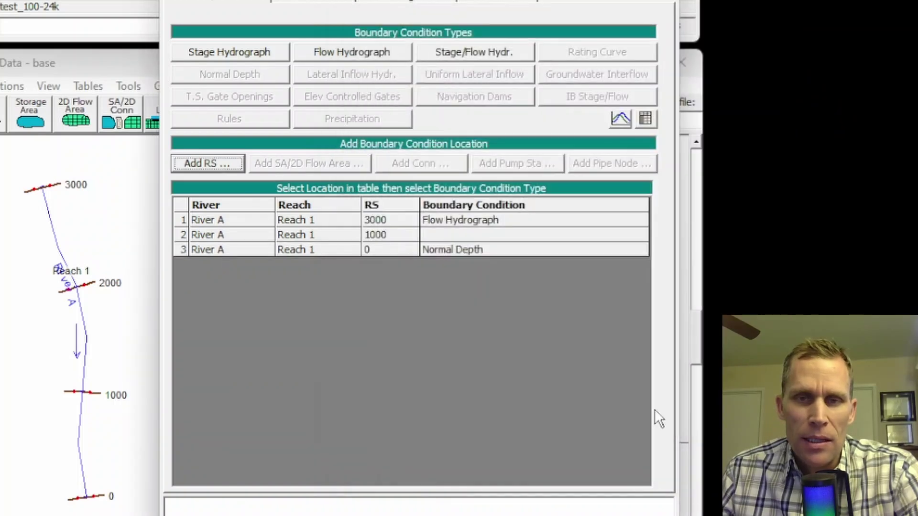
# Assign an IB Stage/Flow boundary to RS 1000 and paste the hourly stage series starting at 35.45 ft.
pyautogui.click(454, 236)
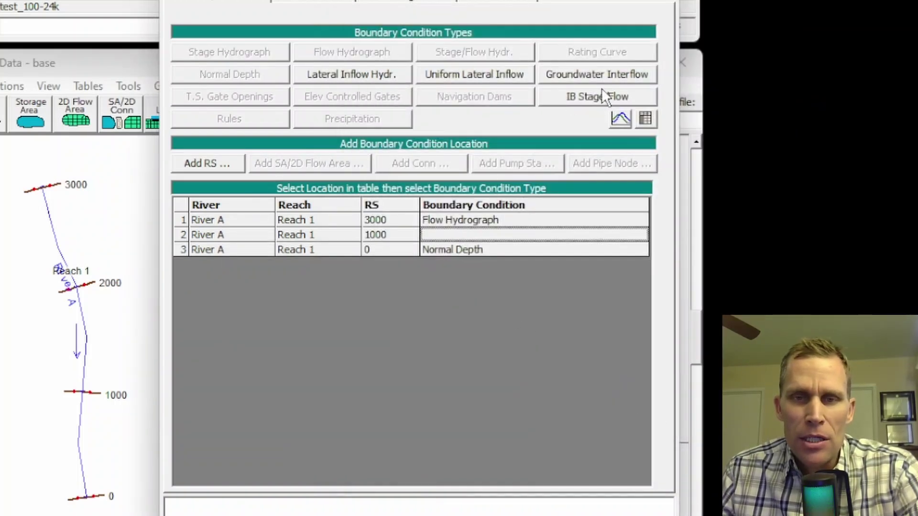
pyautogui.click(574, 99)
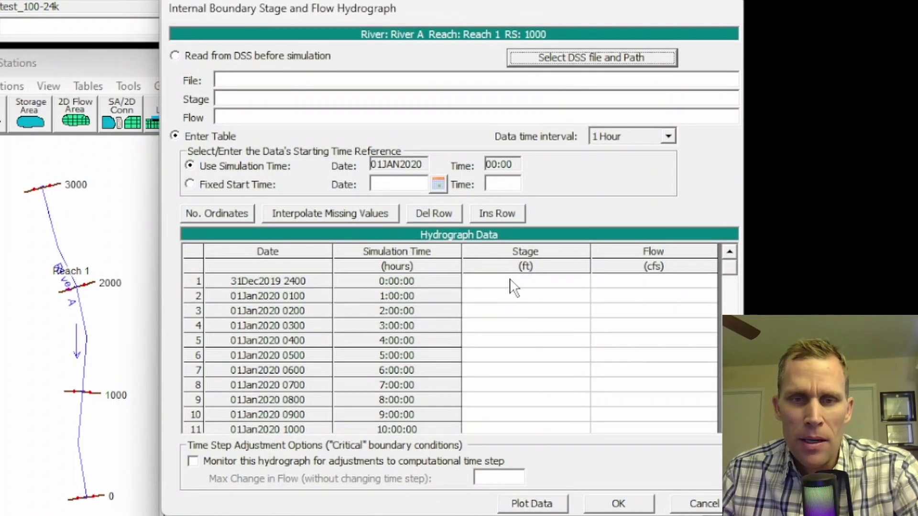
pyautogui.moveTo(510, 286); pyautogui.dragTo(513, 395)
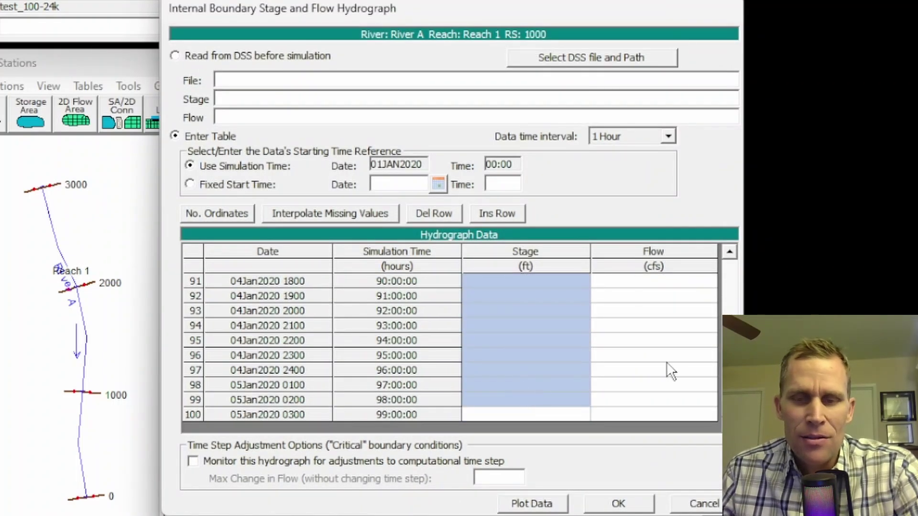
pyautogui.hotkey('ctrl', 'v')
pyautogui.moveTo(730, 420); pyautogui.dragTo(717, 252)
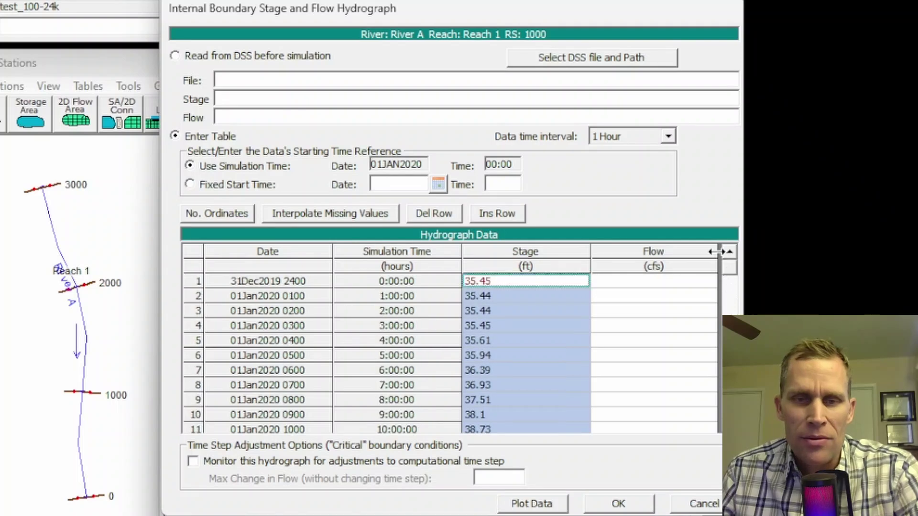
# Paste the hourly flow series starting at 1000 cfs into the RS 1000 internal boundary table and plot the data.
pyautogui.click(611, 296)
pyautogui.moveTo(617, 296); pyautogui.dragTo(638, 371)
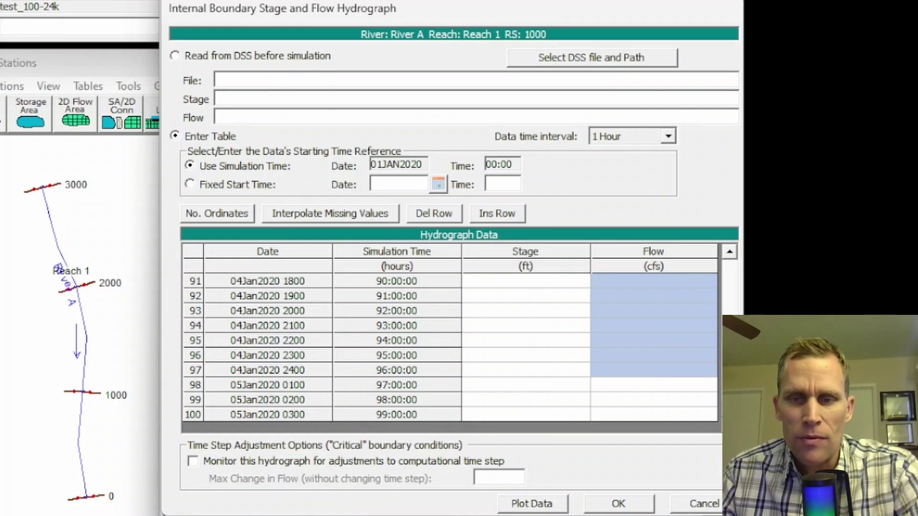
pyautogui.hotkey('ctrl', 'v')
pyautogui.moveTo(729, 421); pyautogui.dragTo(712, 275)
pyautogui.click(631, 323)
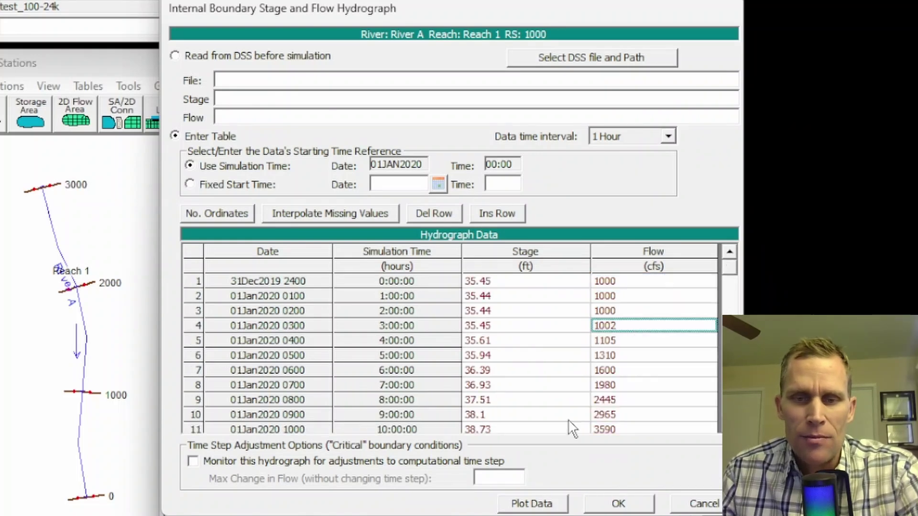
pyautogui.click(526, 504)
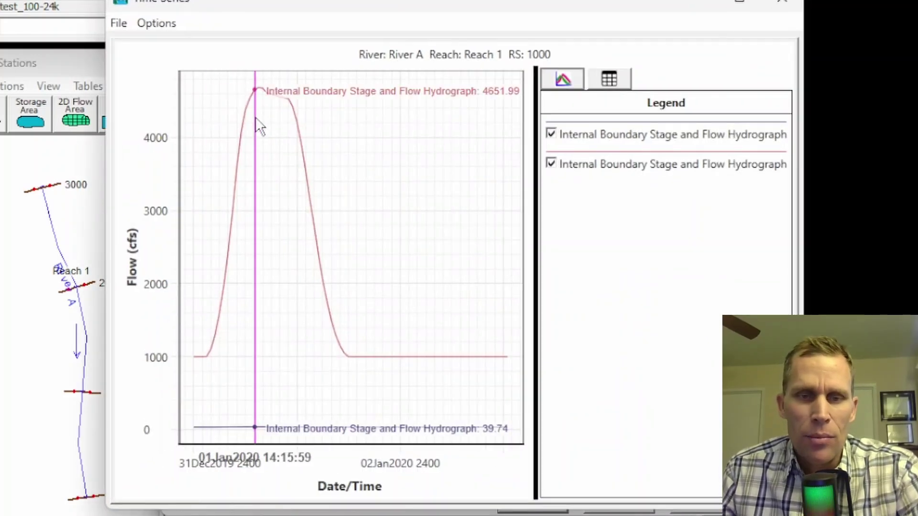
# Accept the internal boundary stage and flow hydrograph for RS 1000, then save the unsteady flow data and close its editor.
pyautogui.click(779, 6)
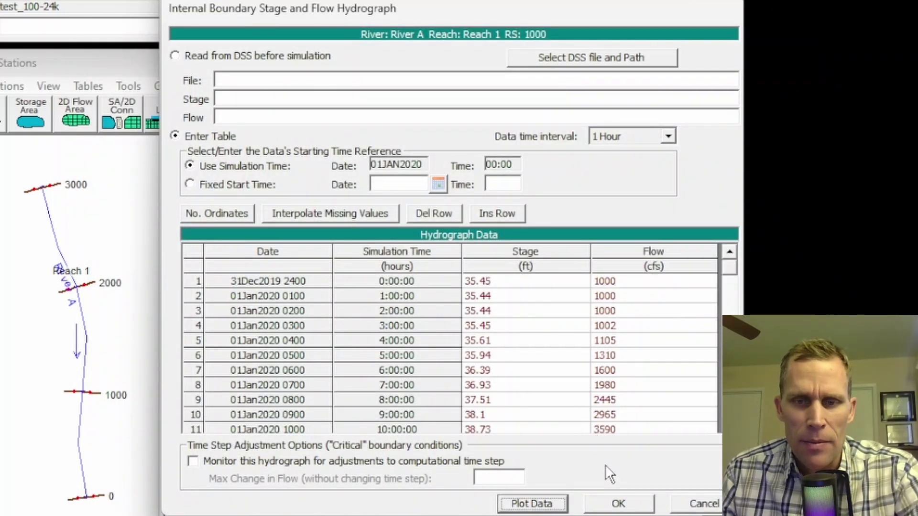
pyautogui.click(617, 505)
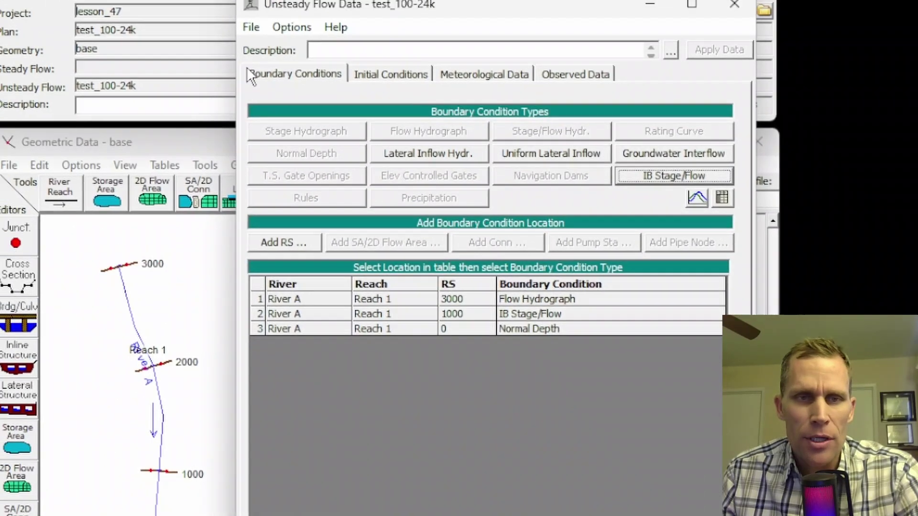
pyautogui.click(251, 27)
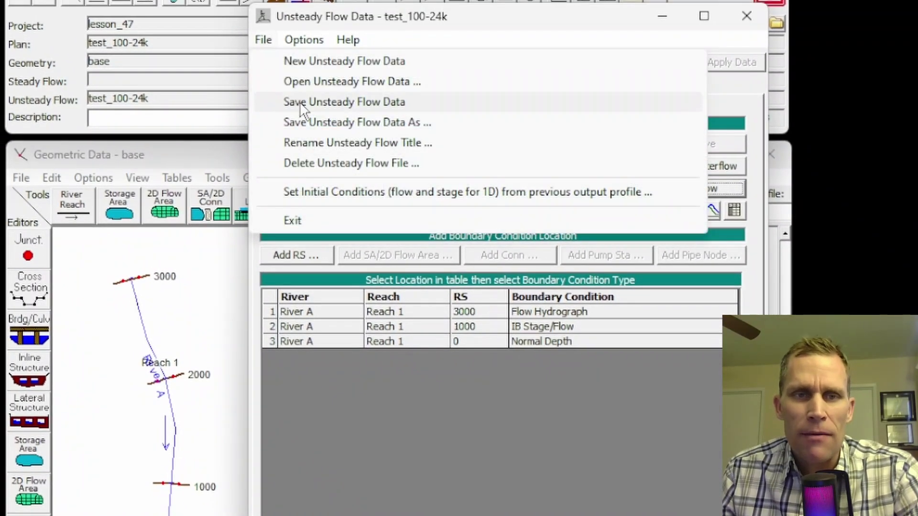
pyautogui.click(289, 90)
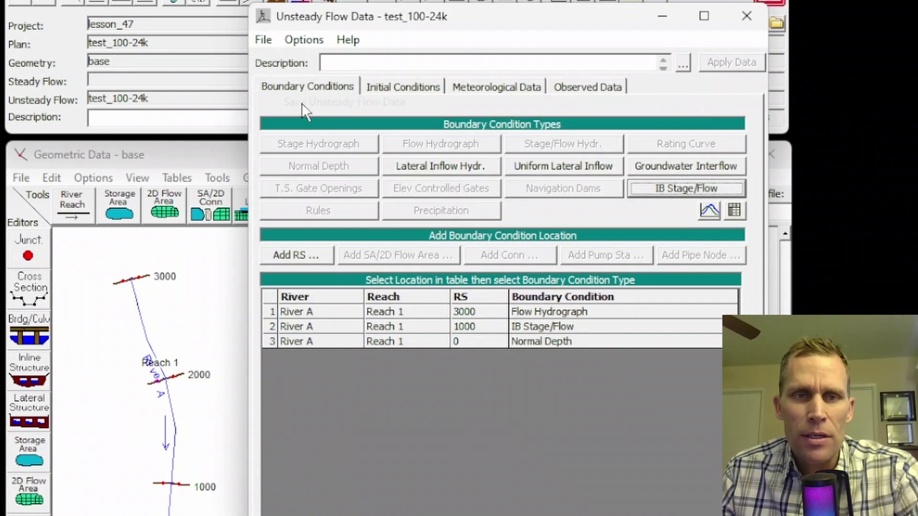
pyautogui.click(747, 16)
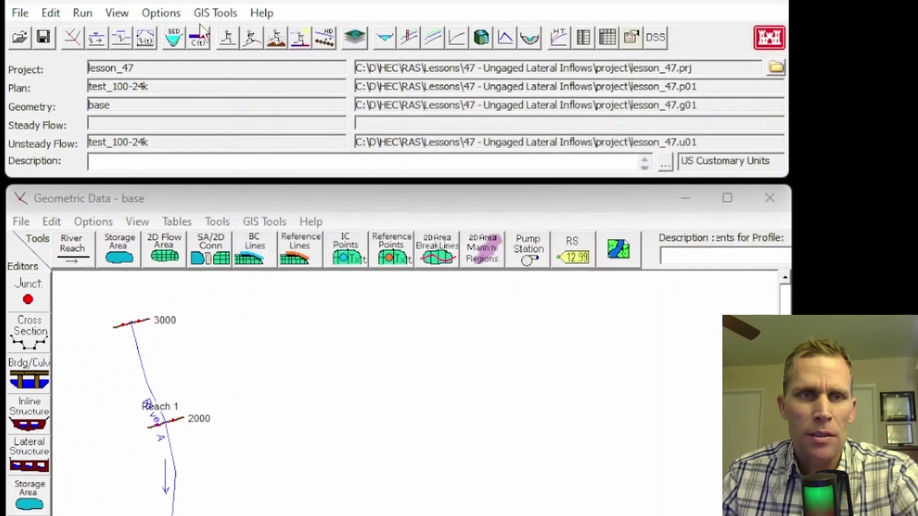
# Open the Ungaged Lateral Inflows options from the unsteady flow analysis and choose Sequential as the optimization mode.
pyautogui.click(79, 38)
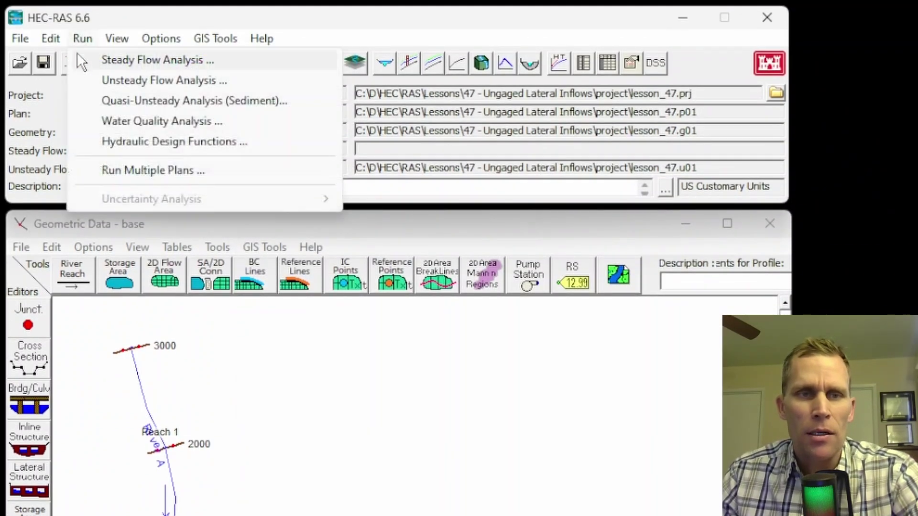
pyautogui.click(108, 81)
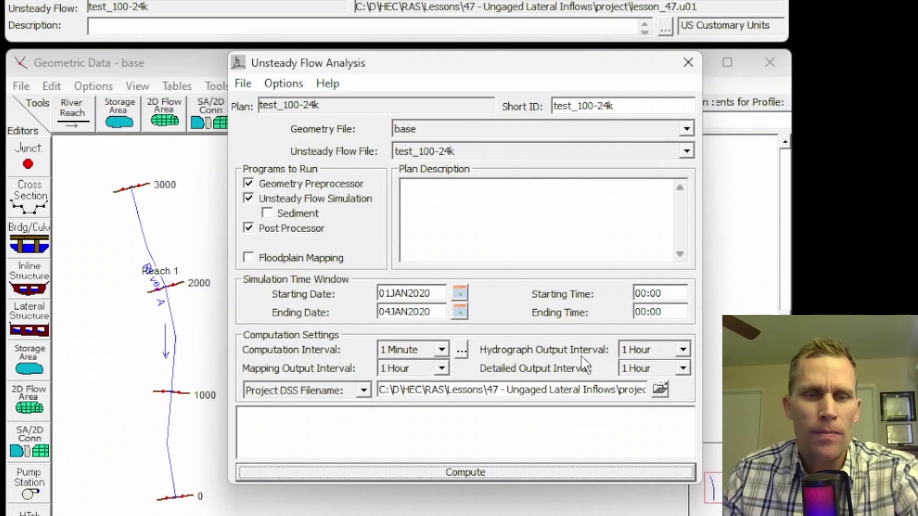
pyautogui.click(271, 82)
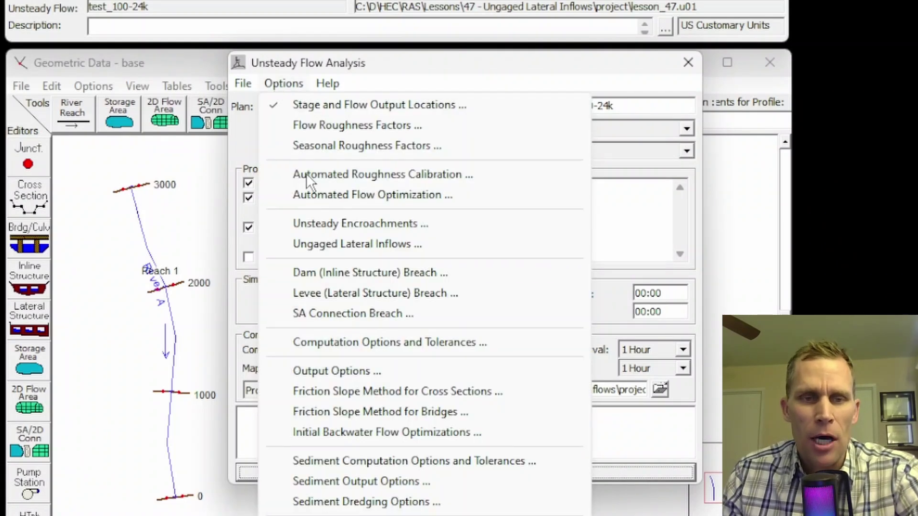
pyautogui.click(336, 245)
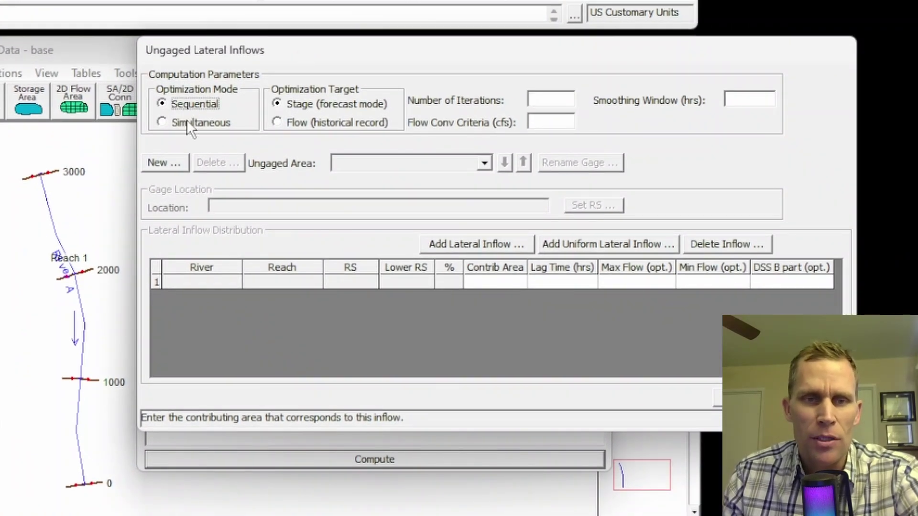
pyautogui.click(191, 123)
pyautogui.click(191, 105)
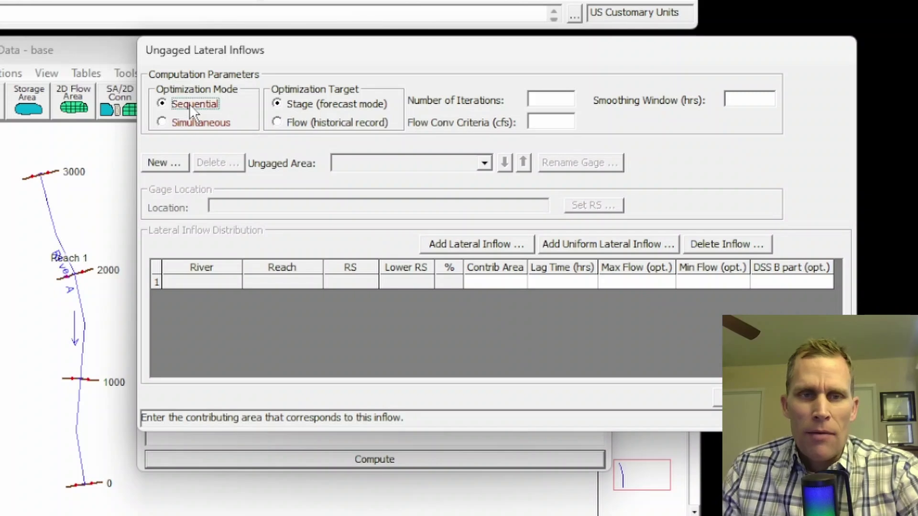
# Switch to the HEC-RAS Hydraulic Reference Manual in the browser and examine the Sequential Optimization procedure through step 5's convergence check.
pyautogui.click(242, 500)
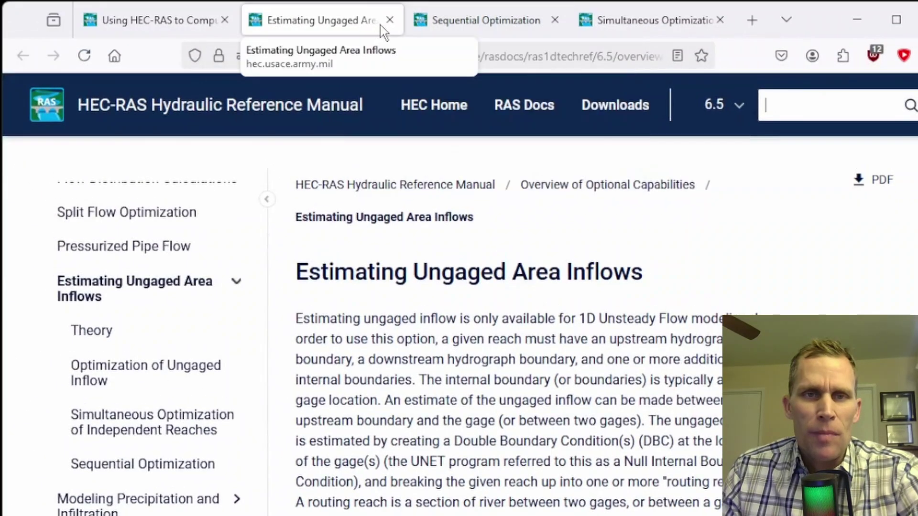
pyautogui.click(471, 21)
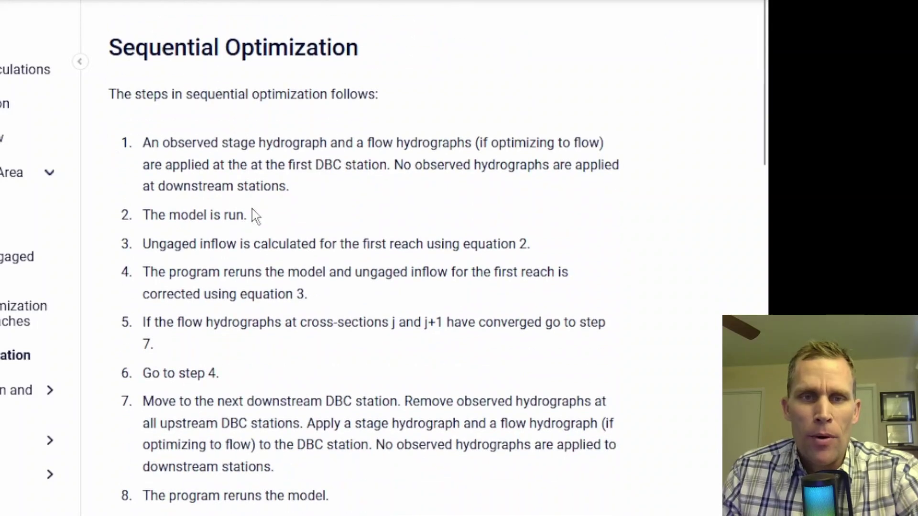
pyautogui.moveTo(110, 48); pyautogui.dragTo(230, 51)
pyautogui.click(213, 73)
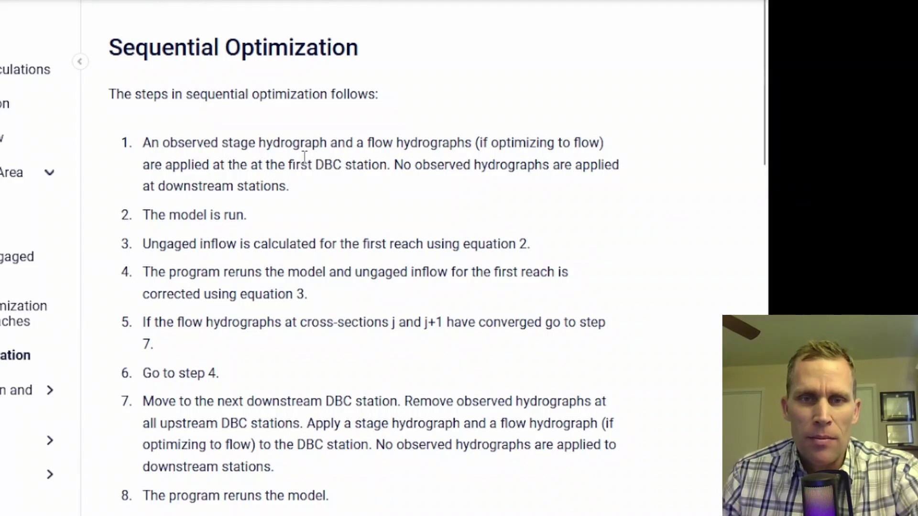
pyautogui.moveTo(315, 164); pyautogui.dragTo(387, 165)
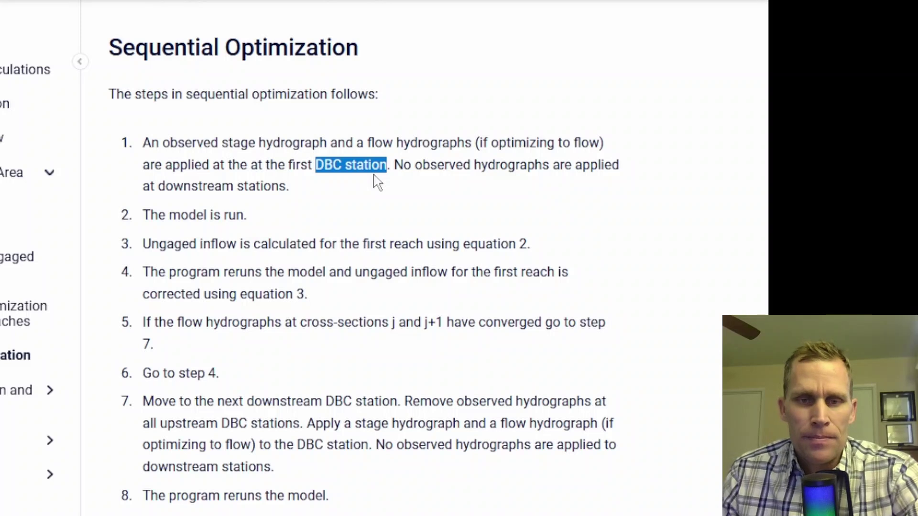
pyautogui.moveTo(167, 322); pyautogui.dragTo(588, 323)
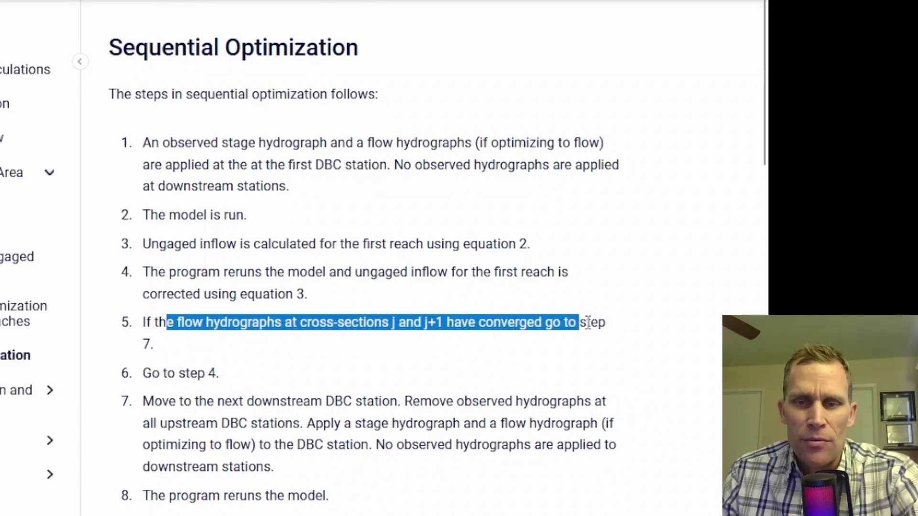
pyautogui.moveTo(278, 164); pyautogui.dragTo(365, 165)
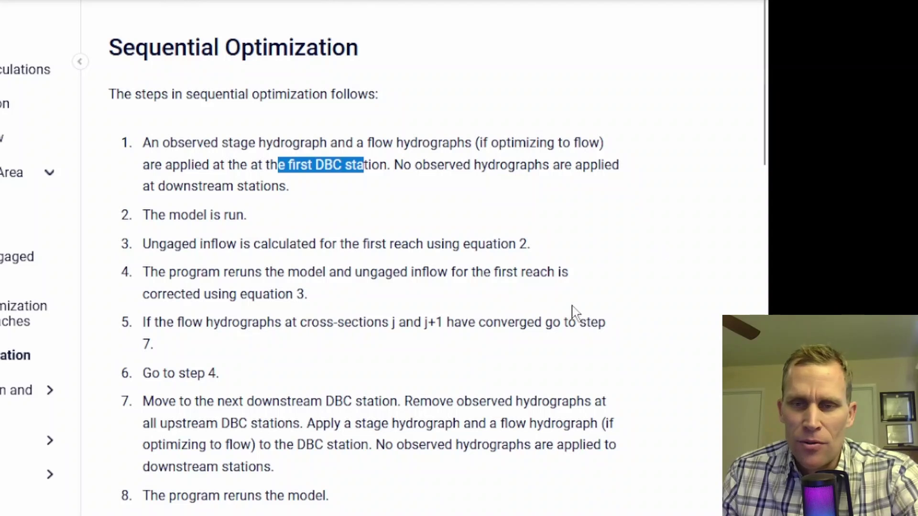
pyautogui.moveTo(576, 322); pyautogui.dragTo(495, 368)
# Examine steps 7 to 13 of the Sequential Optimization procedure, covering the move to the next downstream DBC station.
pyautogui.scroll(-3, 170, 407)
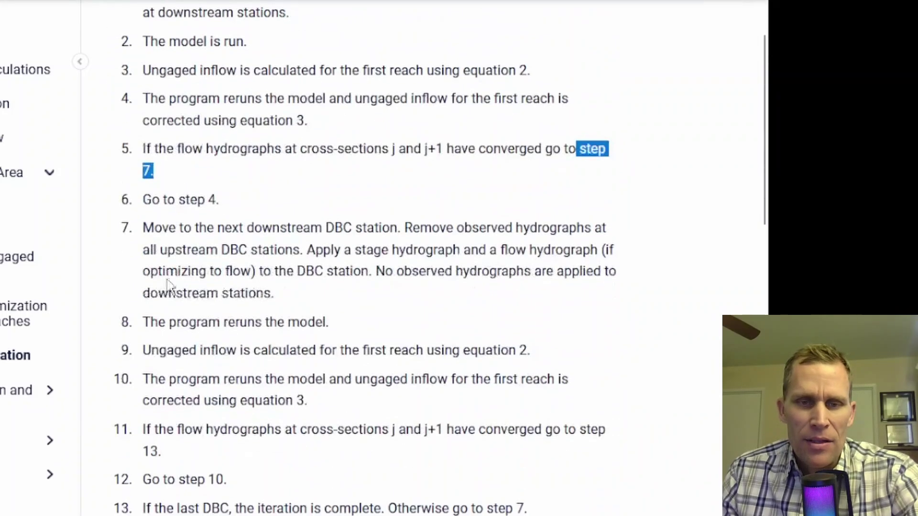
pyautogui.moveTo(247, 229); pyautogui.dragTo(398, 231)
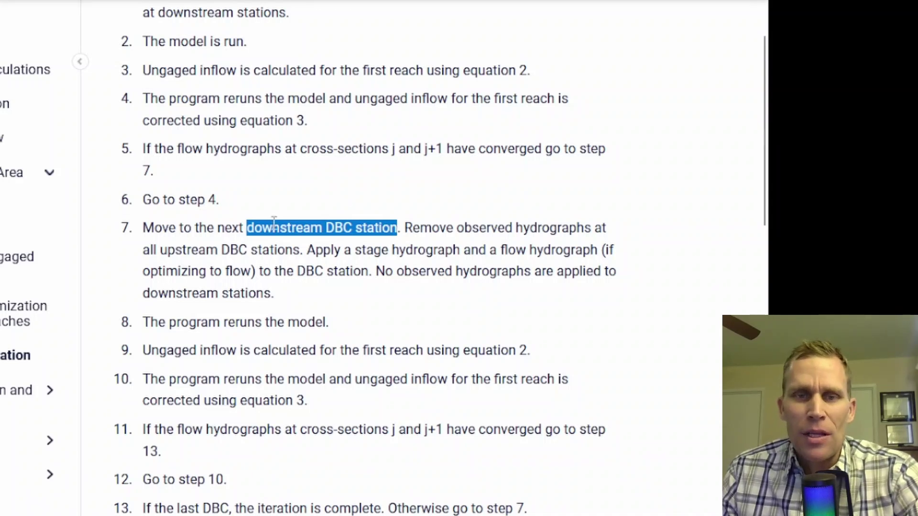
pyautogui.scroll(-3, 274, 228)
pyautogui.moveTo(143, 336); pyautogui.dragTo(411, 340)
pyautogui.click(480, 330)
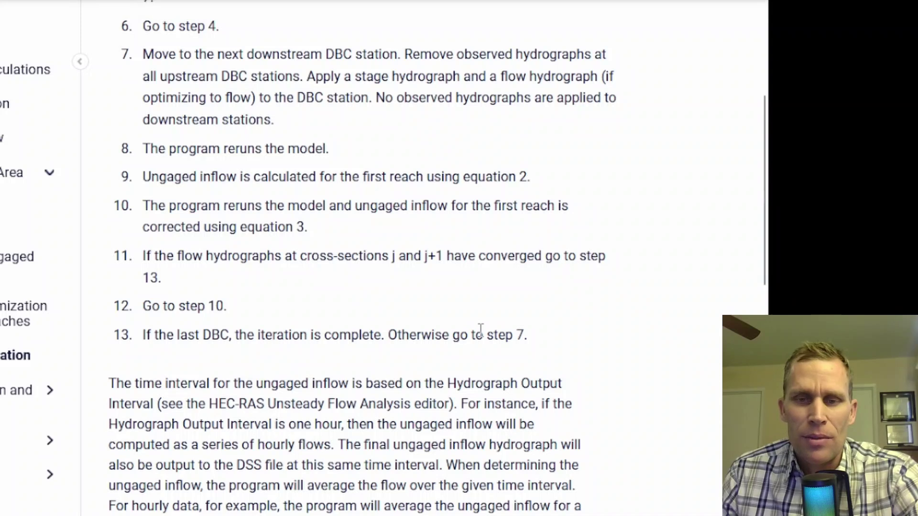
pyautogui.moveTo(187, 334); pyautogui.dragTo(242, 333)
pyautogui.moveTo(441, 336); pyautogui.dragTo(533, 343)
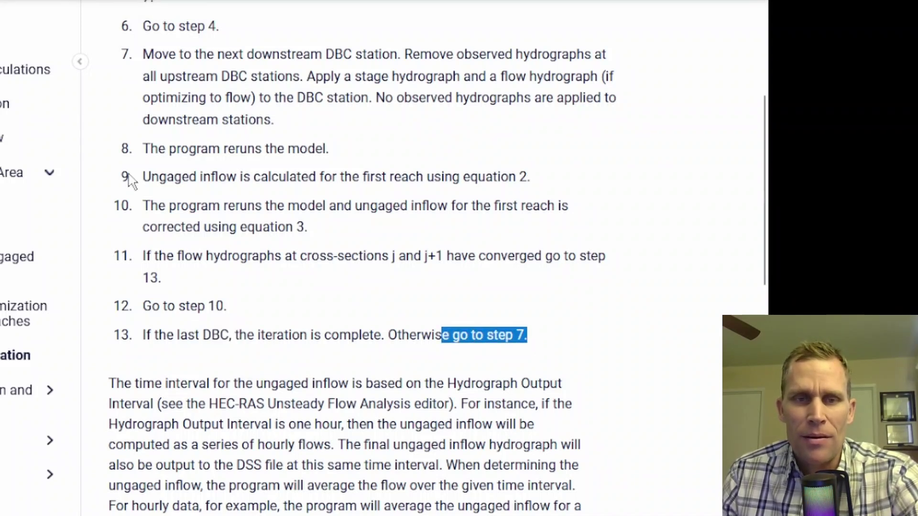
pyautogui.moveTo(154, 54); pyautogui.dragTo(396, 54)
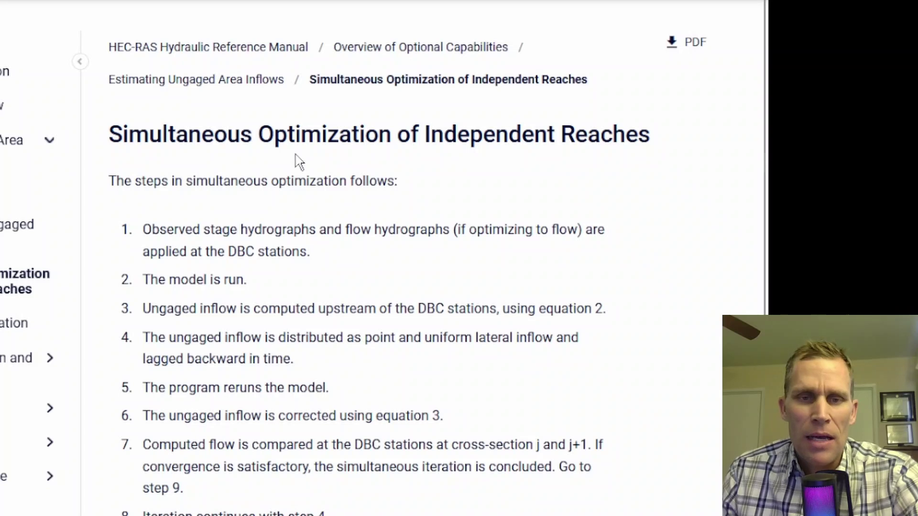
# Examine the Simultaneous Optimization of Independent Reaches procedure, focusing on how ungaged inflow is distributed, lagged and corrected.
pyautogui.scroll(-3, 296, 159)
pyautogui.scroll(2, 295, 158)
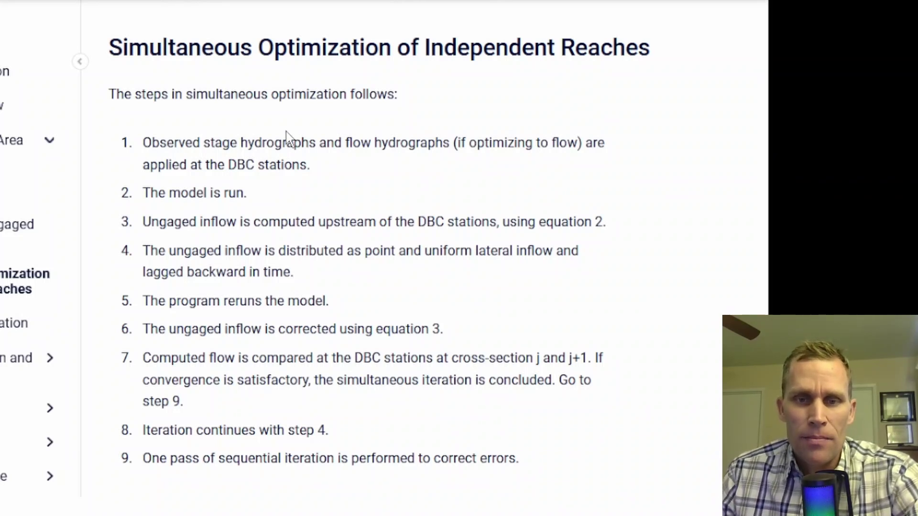
pyautogui.moveTo(444, 330); pyautogui.dragTo(253, 333)
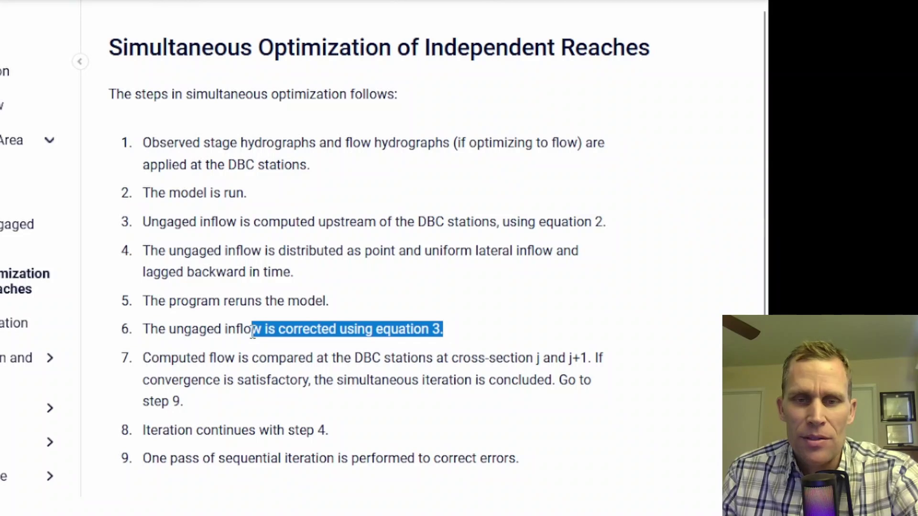
pyautogui.click(364, 330)
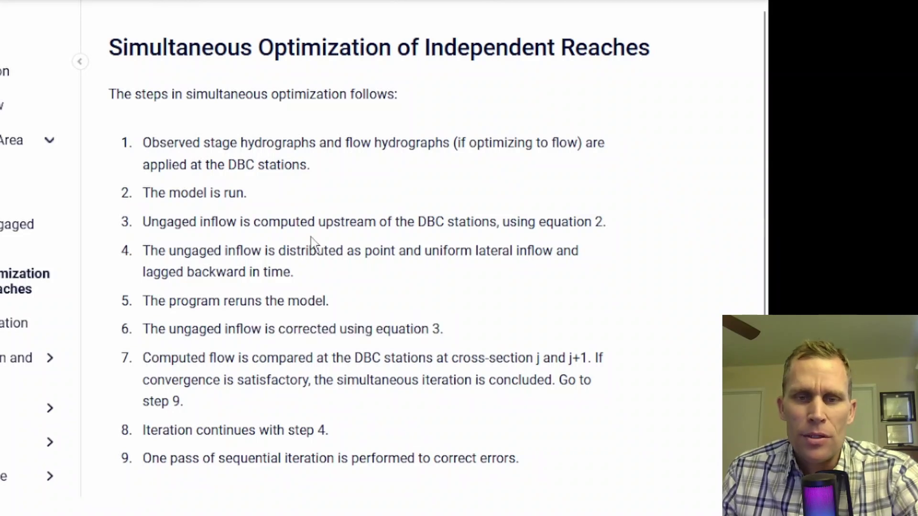
pyautogui.moveTo(278, 251); pyautogui.dragTo(354, 250)
pyautogui.moveTo(199, 250); pyautogui.dragTo(430, 258)
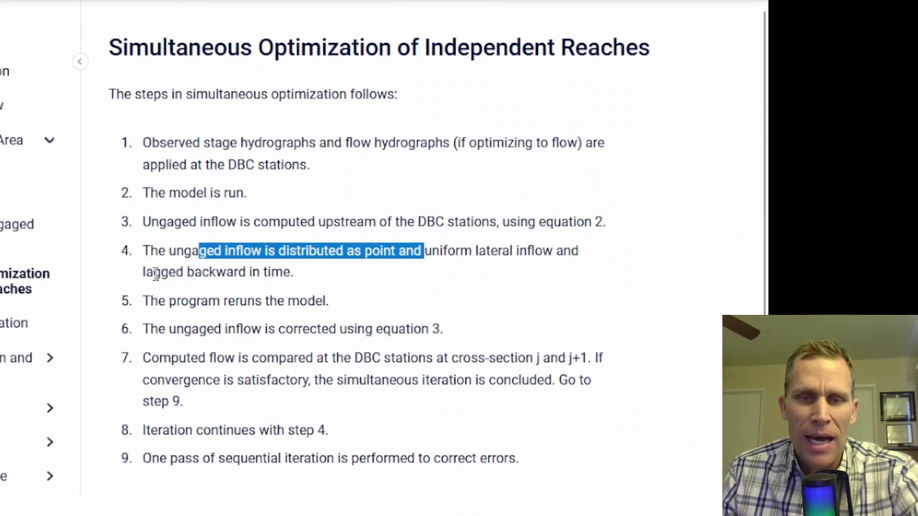
pyautogui.moveTo(153, 272); pyautogui.dragTo(283, 272)
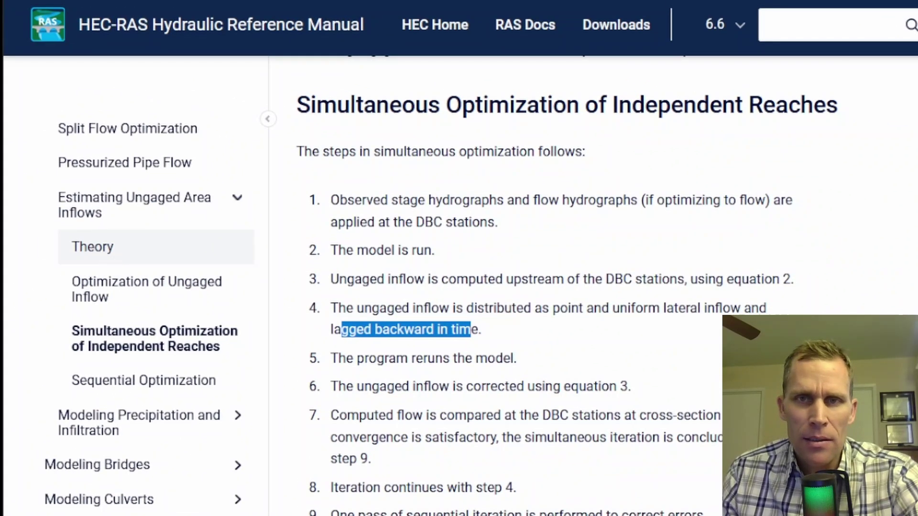
# Examine equation 2 for the ungaged inflow and the DBC gage guidance on the manual's Theory page.
pyautogui.hotkey('alt', 'Left')
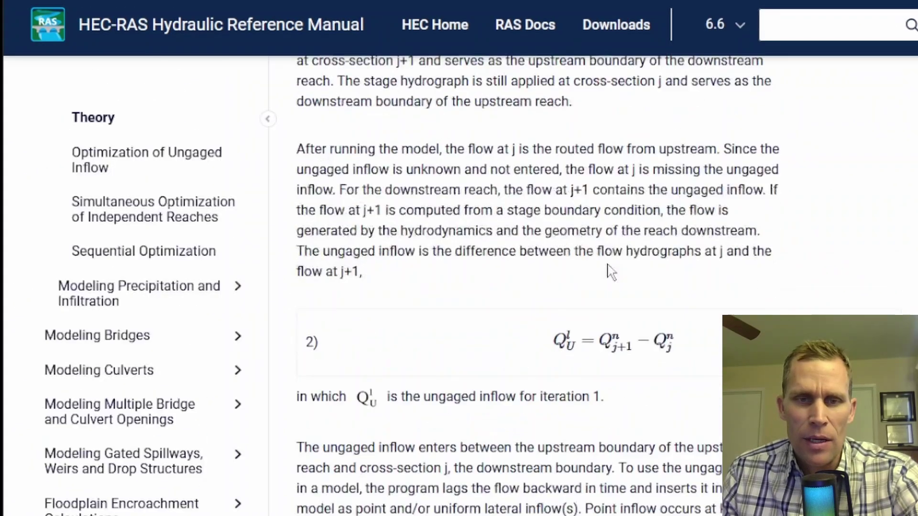
pyautogui.moveTo(608, 268); pyautogui.dragTo(756, 261)
pyautogui.click(756, 261)
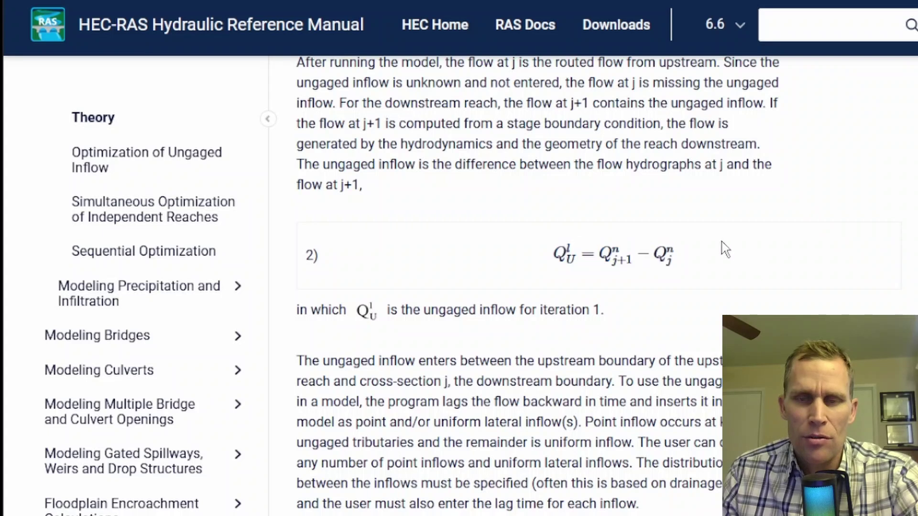
pyautogui.scroll(-6, 702, 260)
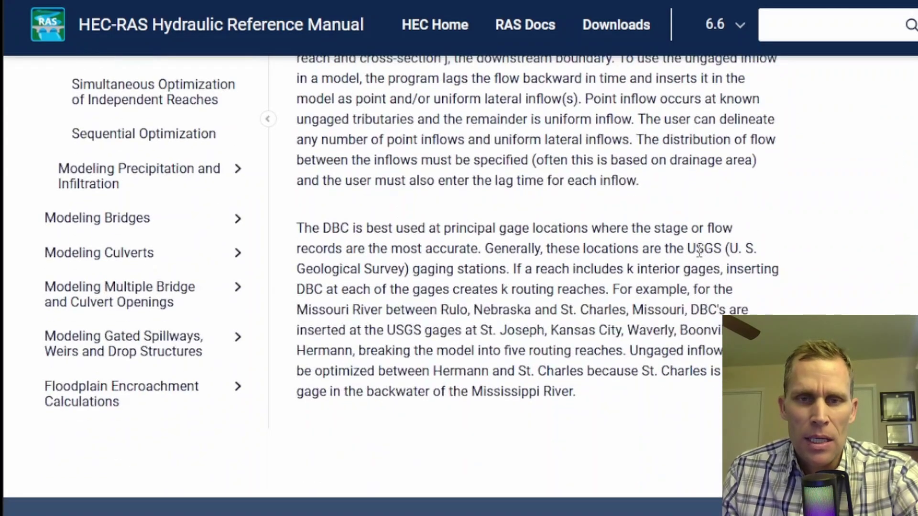
pyautogui.scroll(5, 168, 168)
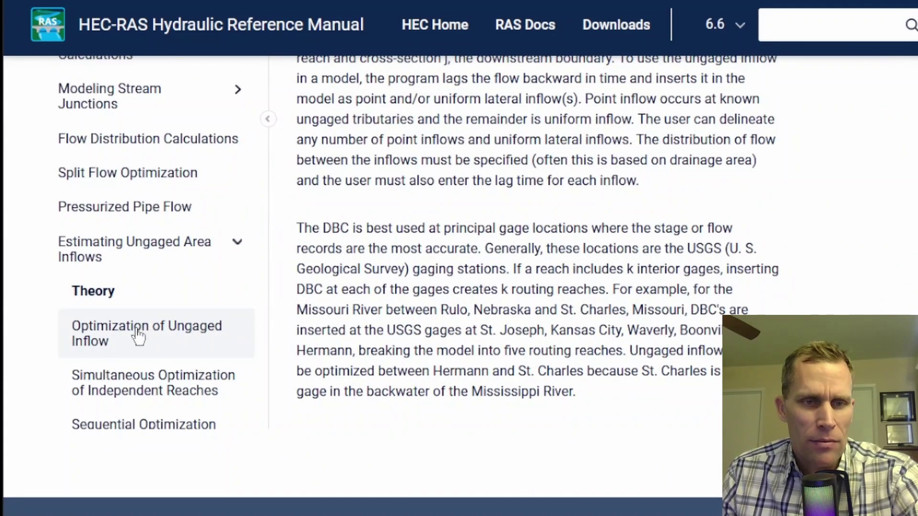
# Open the Optimization of Ungaged Inflow page and examine its correction equation and its guidance on simultaneous versus sequential optimization.
pyautogui.click(138, 332)
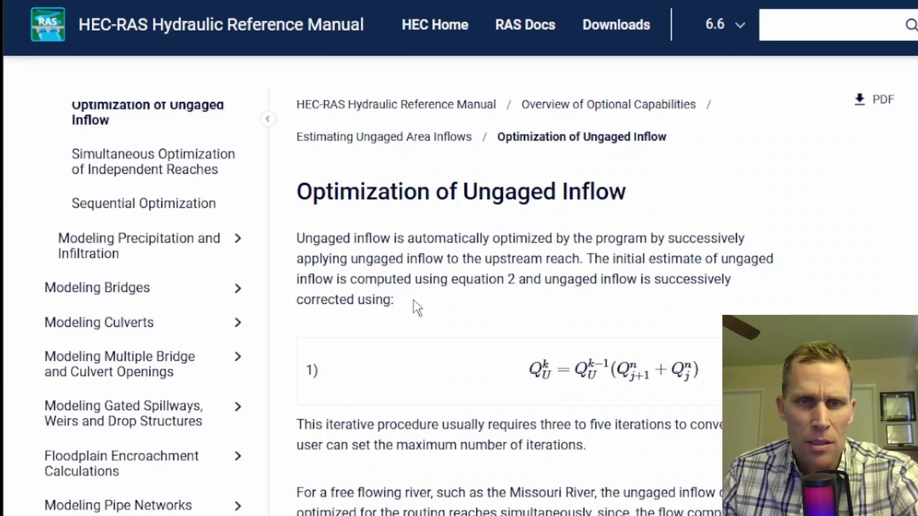
pyautogui.scroll(-1, 414, 306)
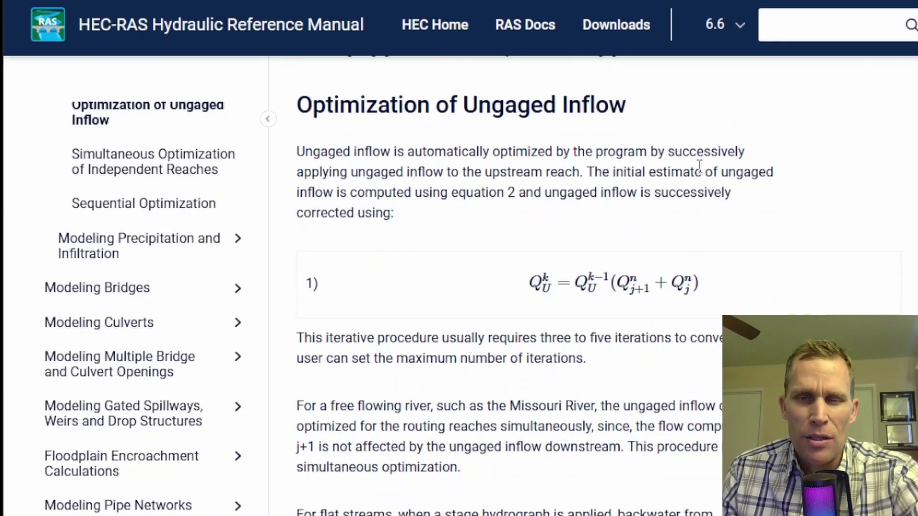
pyautogui.scroll(-6, 509, 215)
pyautogui.scroll(6, 509, 215)
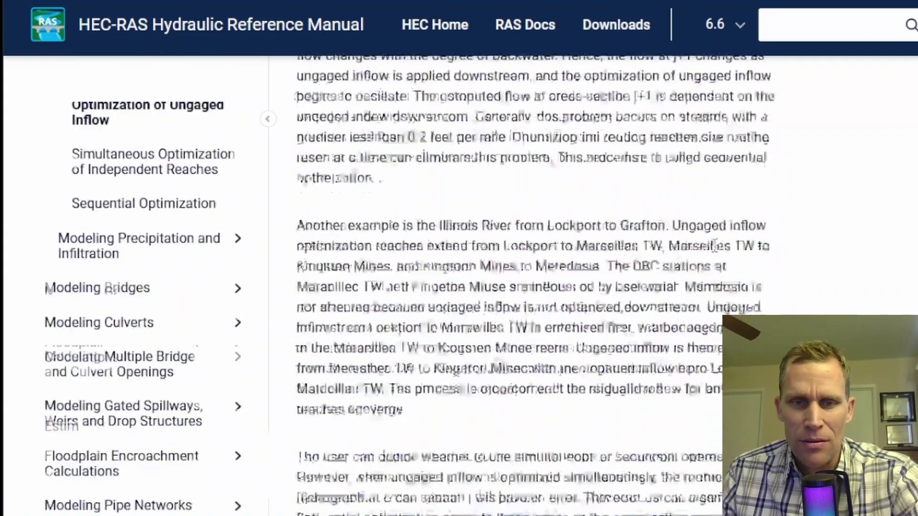
pyautogui.scroll(8, 96, 181)
pyautogui.scroll(-4, 139, 180)
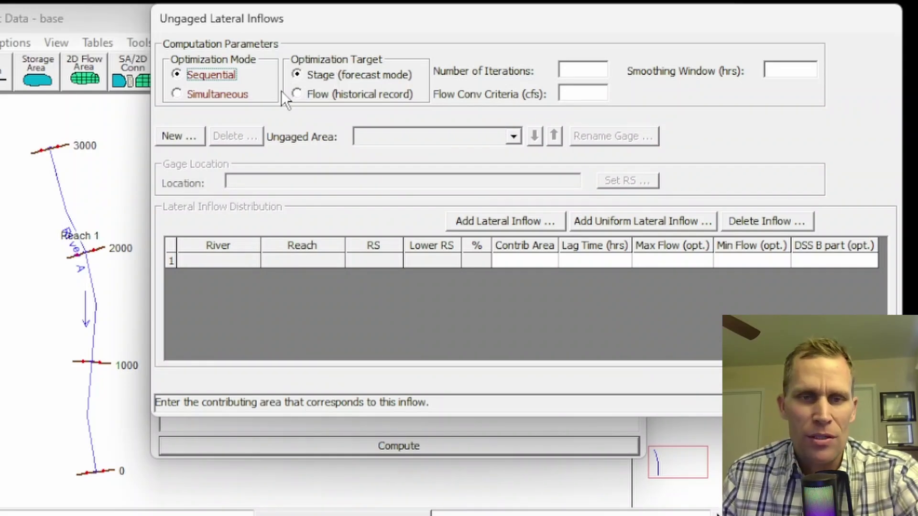
# Set the optimization target to Stage (forecast mode), with 10 iterations and a flow convergence criterion of 100 cfs.
pyautogui.click(297, 74)
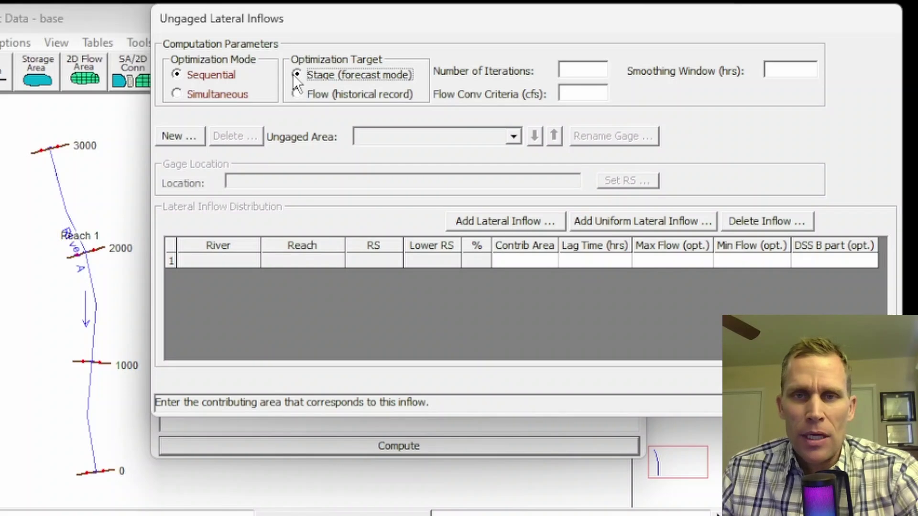
pyautogui.click(297, 95)
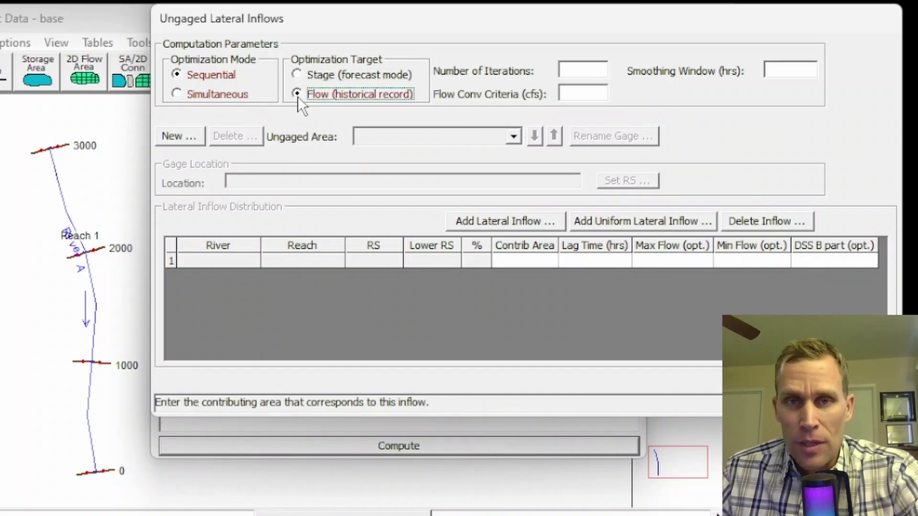
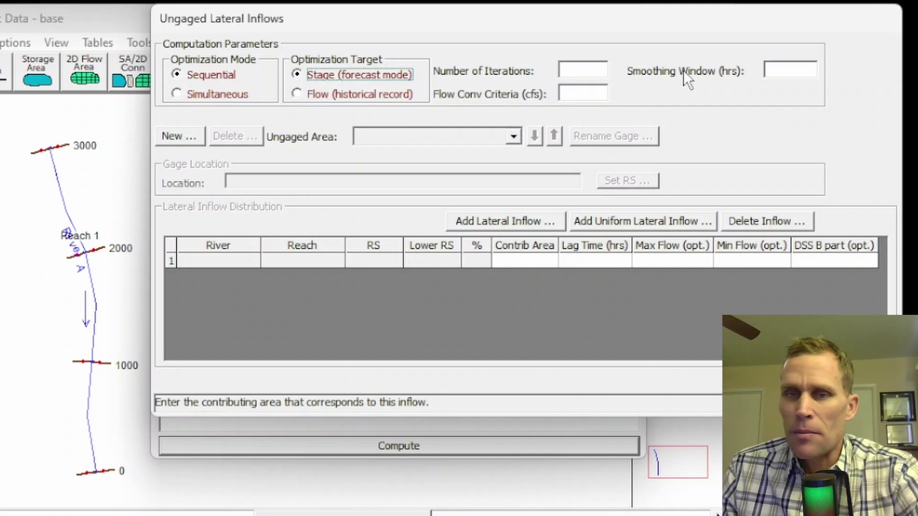
pyautogui.click(588, 68)
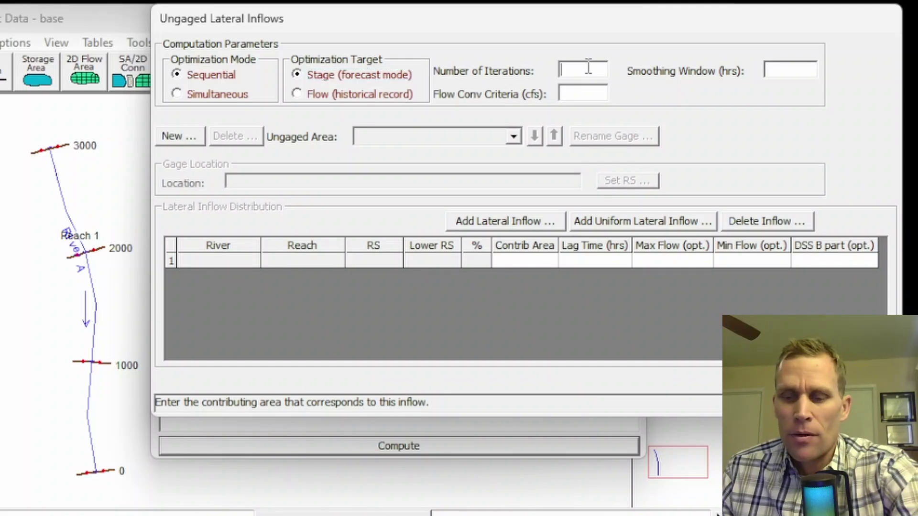
pyautogui.write('10')
pyautogui.click(588, 93)
pyautogui.write('1')
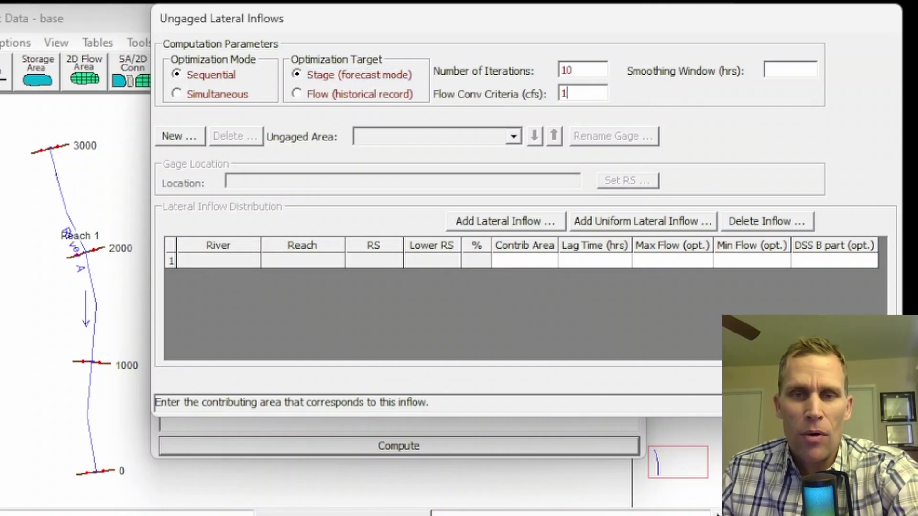
pyautogui.write('00')
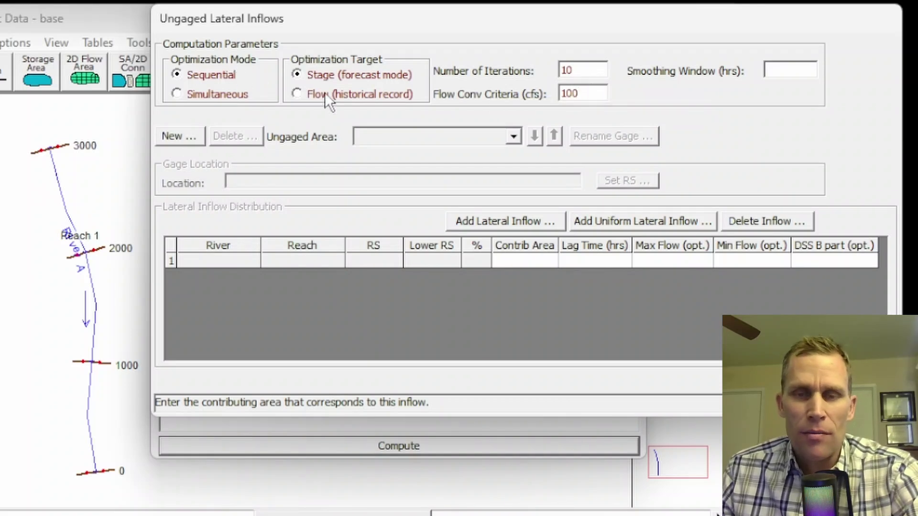
pyautogui.moveTo(589, 91); pyautogui.dragTo(559, 94)
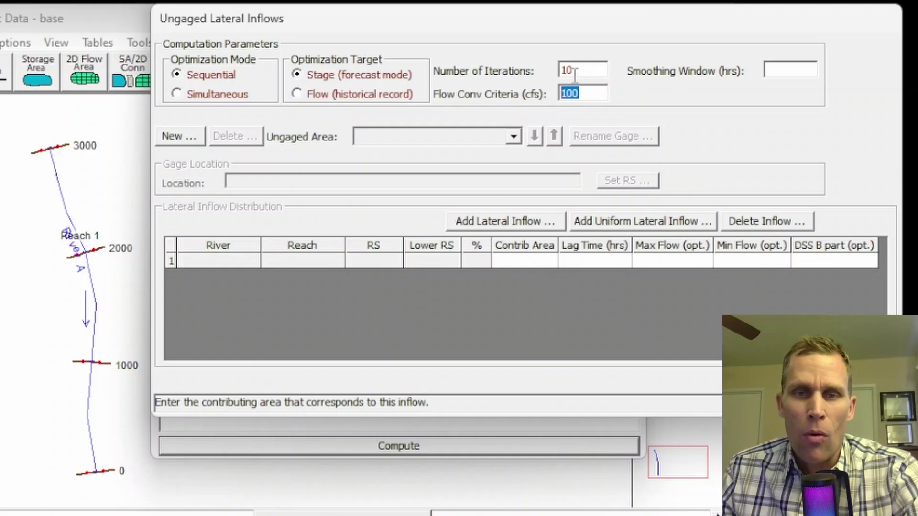
pyautogui.moveTo(585, 71); pyautogui.dragTo(546, 77)
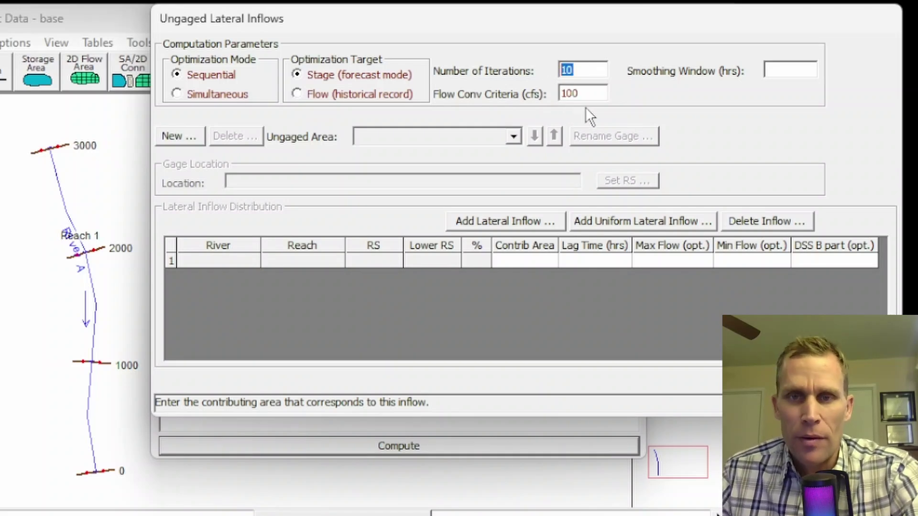
pyautogui.moveTo(588, 94); pyautogui.dragTo(545, 95)
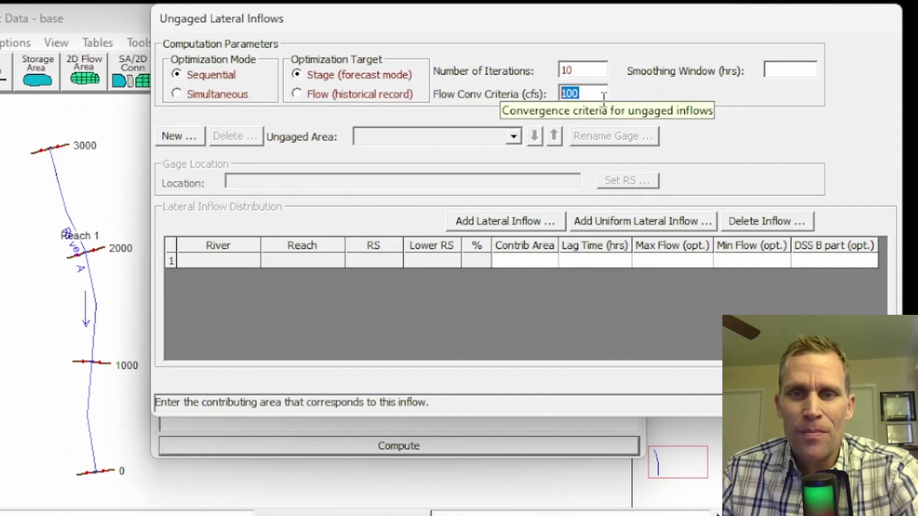
# Set the smoothing window for the ungaged inflows to 3 hours.
pyautogui.click(791, 70)
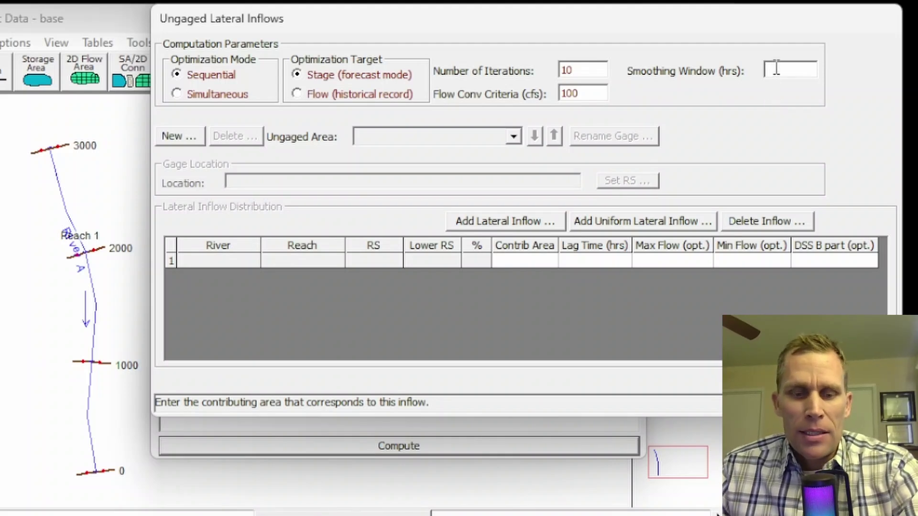
pyautogui.write('3')
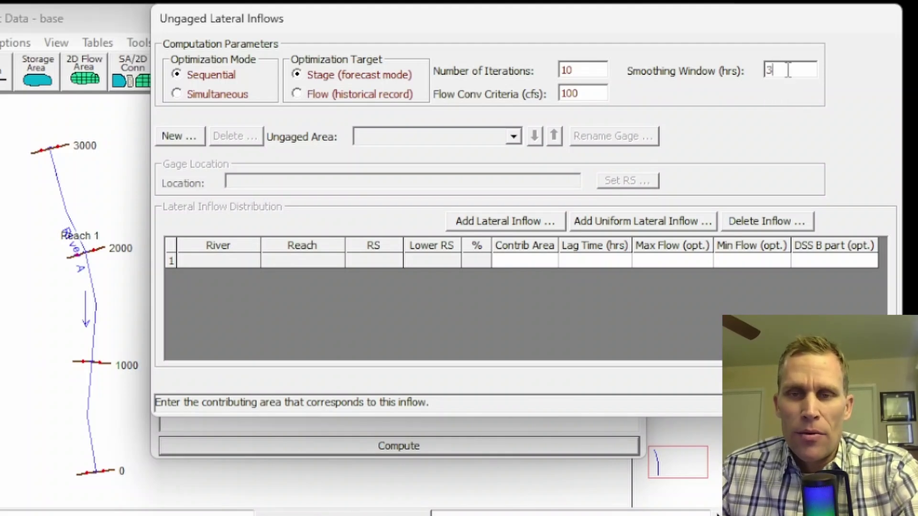
pyautogui.moveTo(787, 70); pyautogui.dragTo(747, 74)
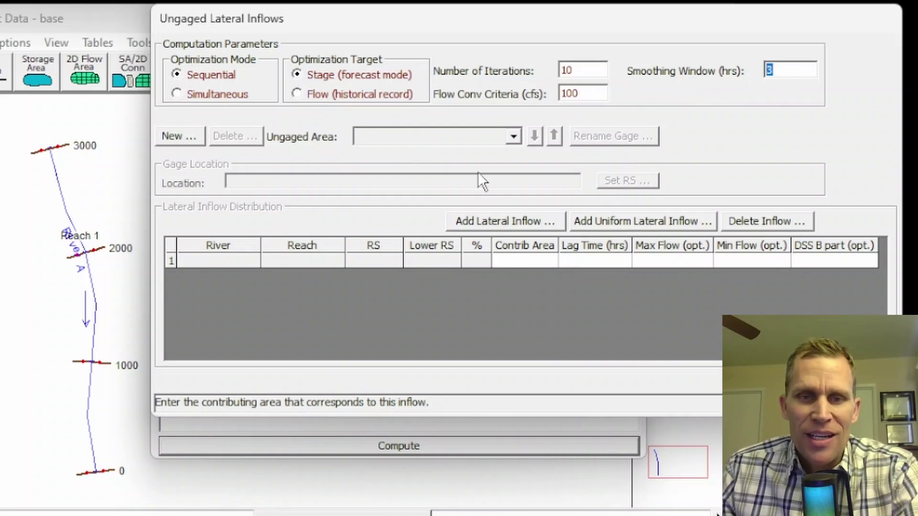
# Create a new ungaged area named "area bt RS 1000-3000".
pyautogui.click(173, 136)
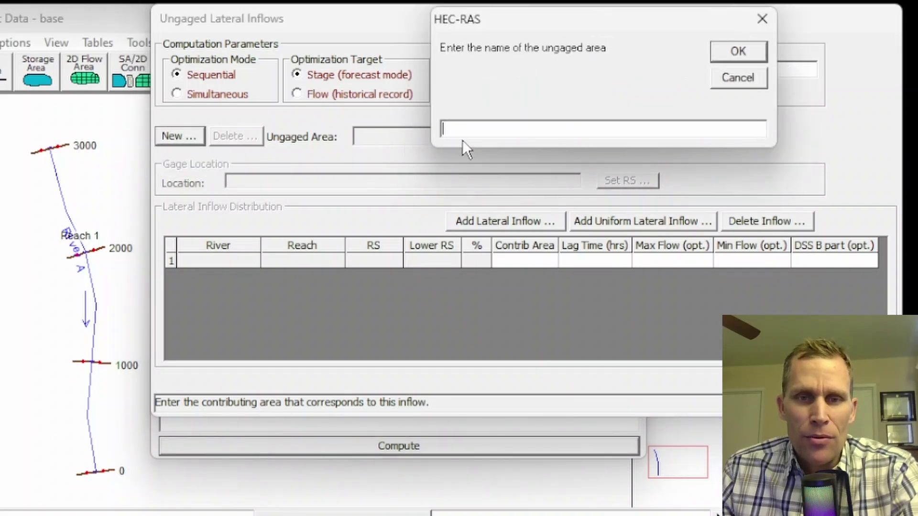
pyautogui.moveTo(520, 15); pyautogui.dragTo(515, 55)
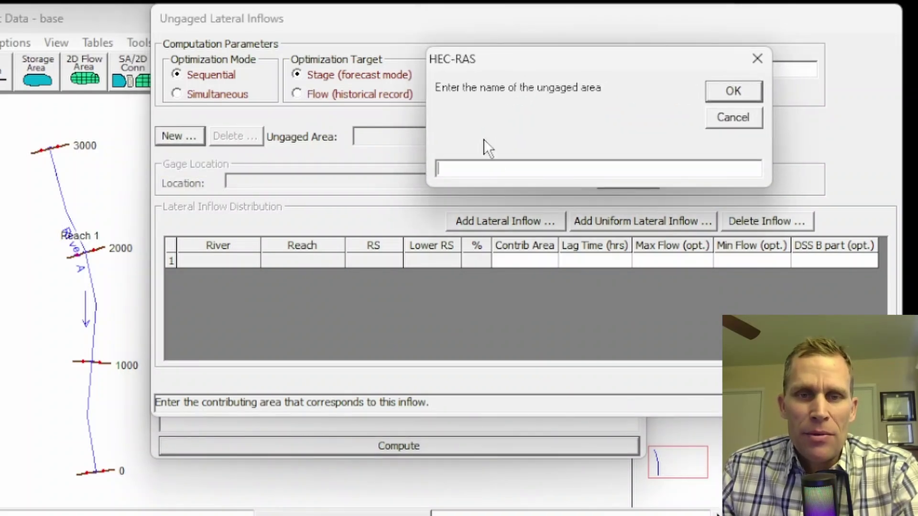
pyautogui.write('area')
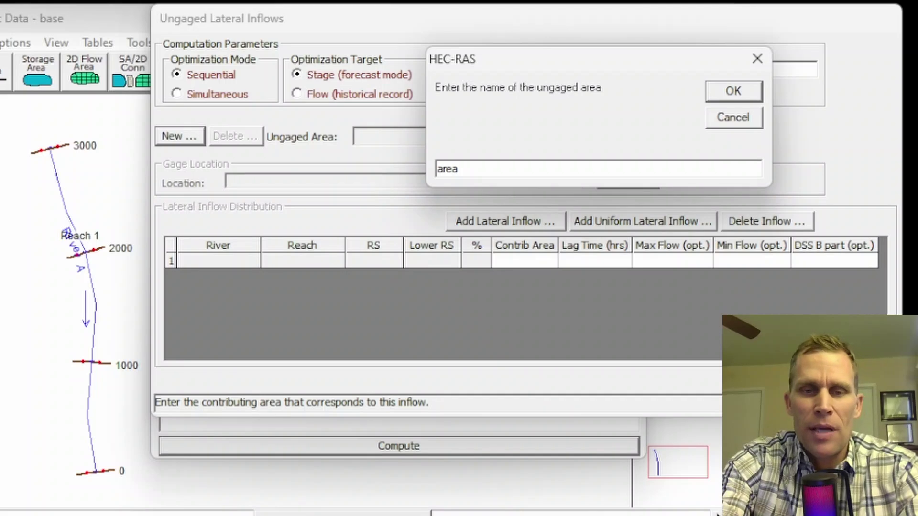
pyautogui.write(' bt R')
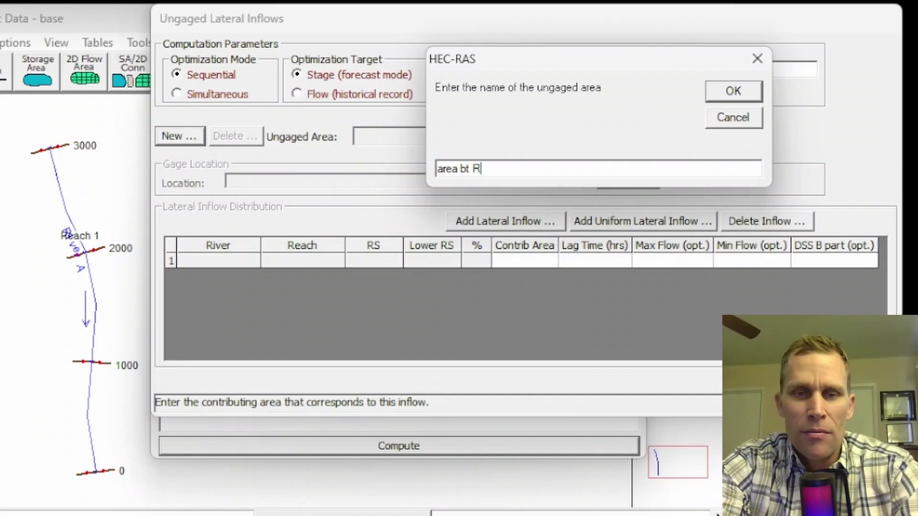
pyautogui.write('S 1000-2')
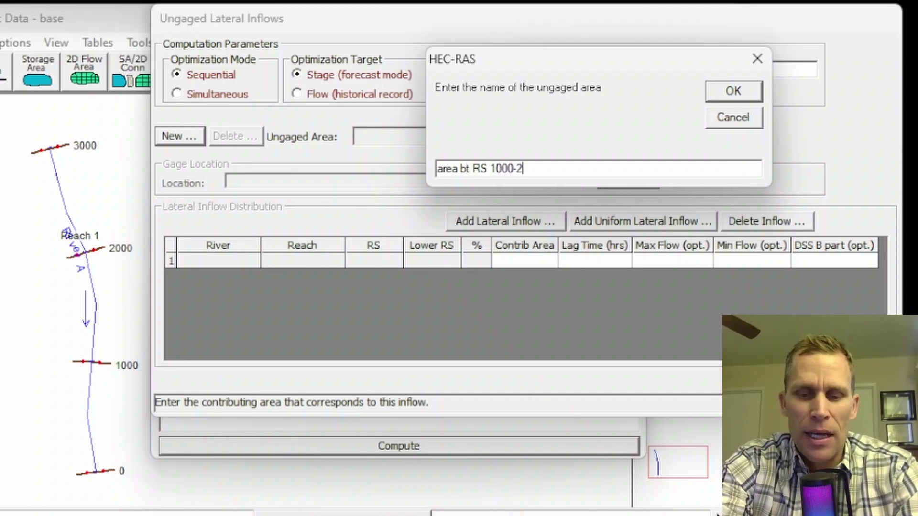
pyautogui.write('00')
pyautogui.press('BackSpace')
pyautogui.press('BackSpace')
pyautogui.press('BackSpace')
pyautogui.write('3000')
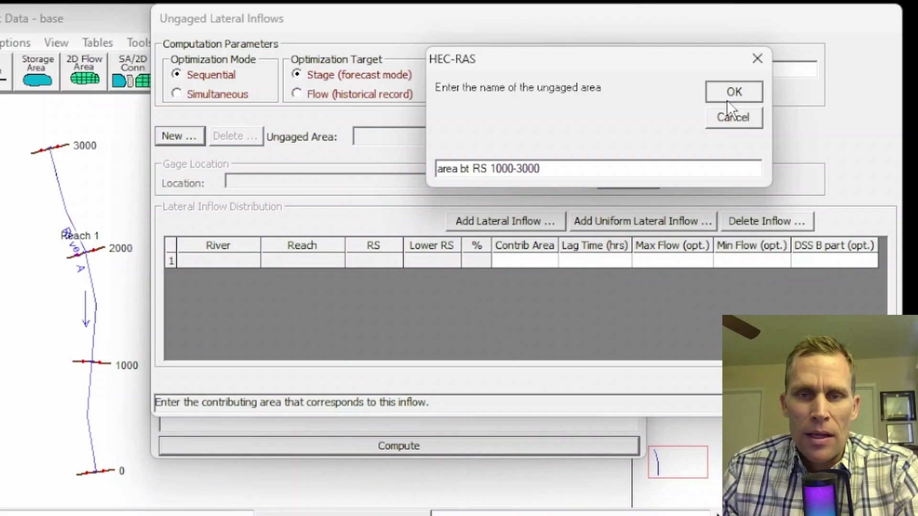
pyautogui.click(726, 100)
# Set the gage location of the ungaged area "area bt RS 1000-3000" to River A, Reach 1, RS 1000.
pyautogui.click(493, 139)
pyautogui.click(494, 139)
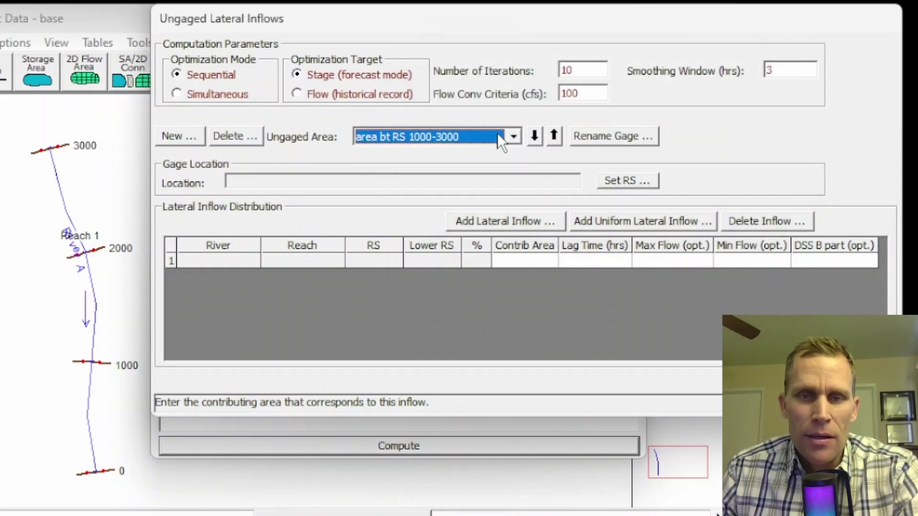
pyautogui.click(535, 137)
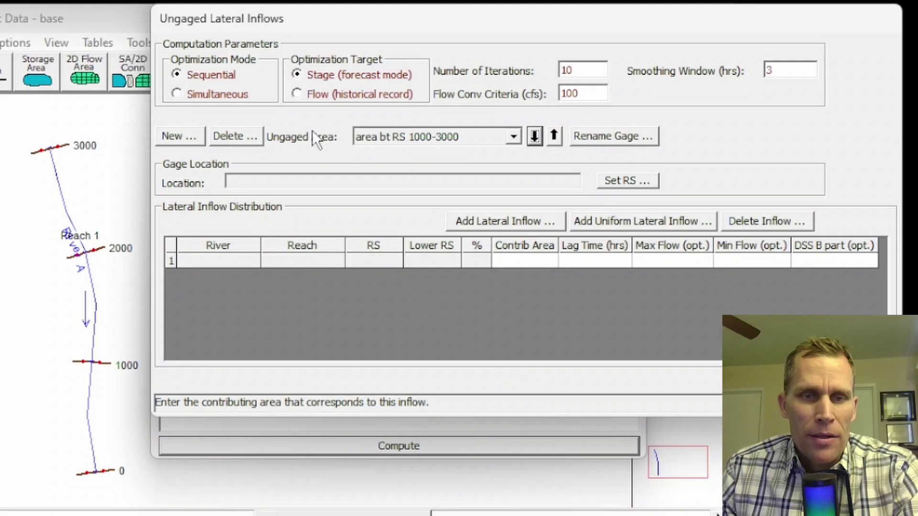
pyautogui.click(383, 141)
pyautogui.click(383, 142)
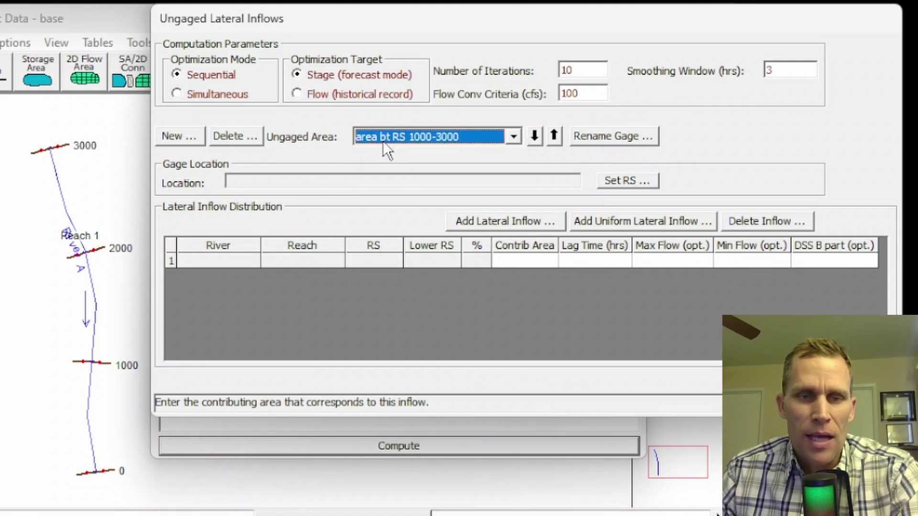
pyautogui.click(617, 176)
pyautogui.click(744, 244)
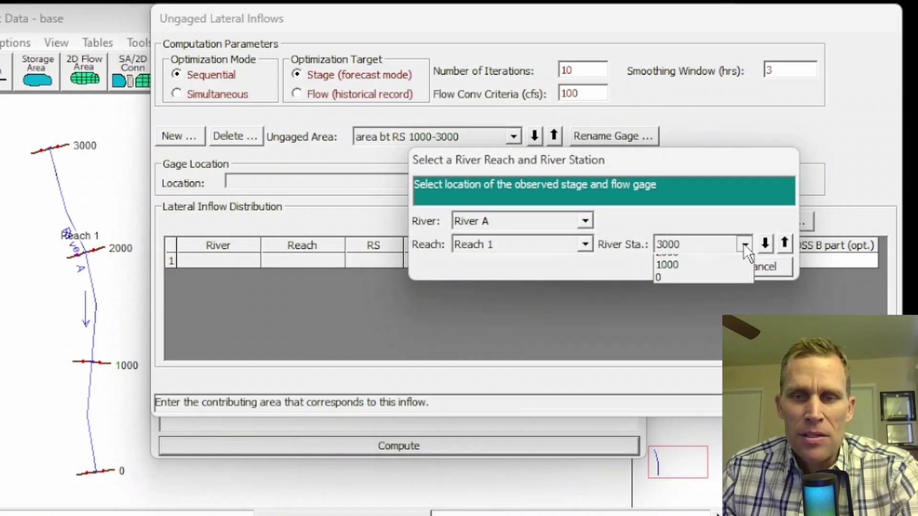
pyautogui.click(670, 286)
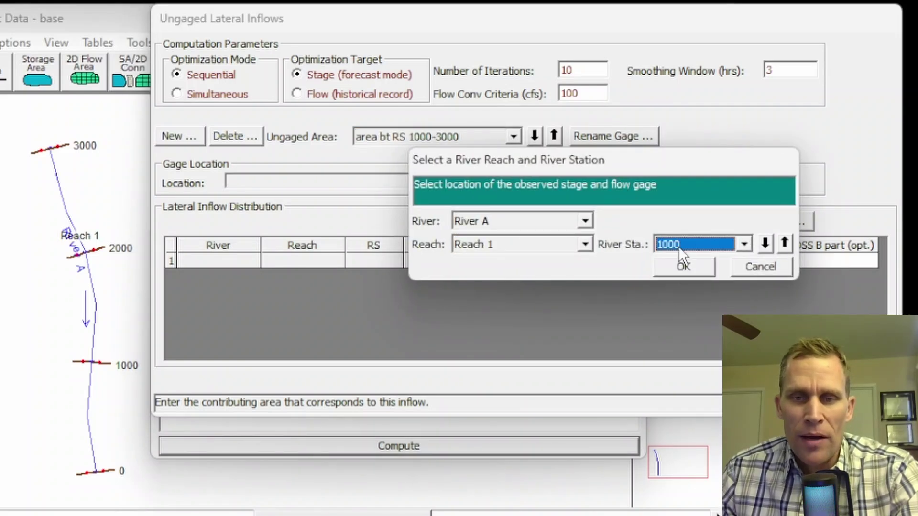
pyautogui.click(688, 266)
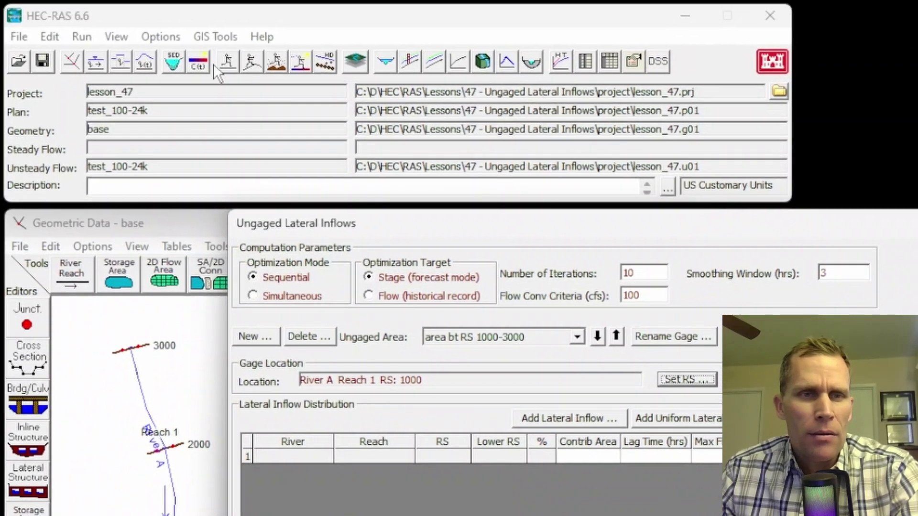
# Check the boundary condition type assigned at RS 1000 in the unsteady flow data and return to the Ungaged Lateral Inflows settings.
pyautogui.click(146, 61)
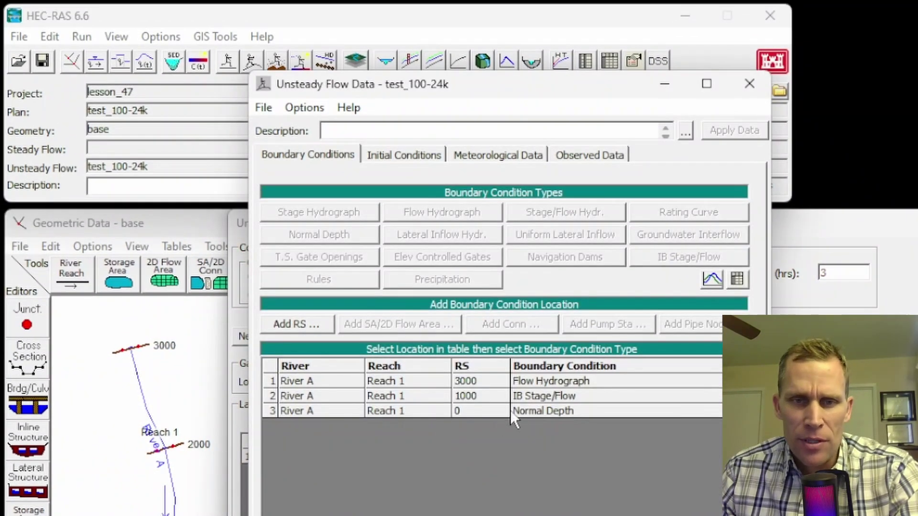
pyautogui.click(525, 398)
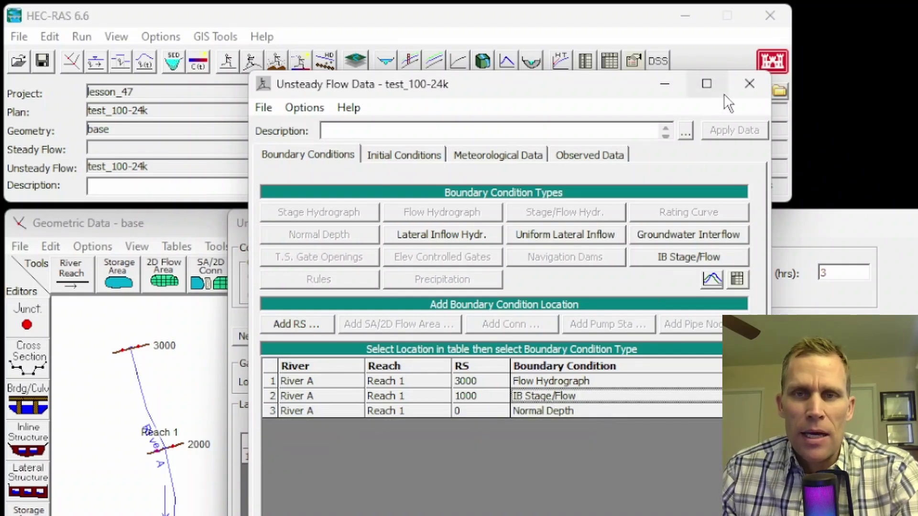
pyautogui.click(744, 90)
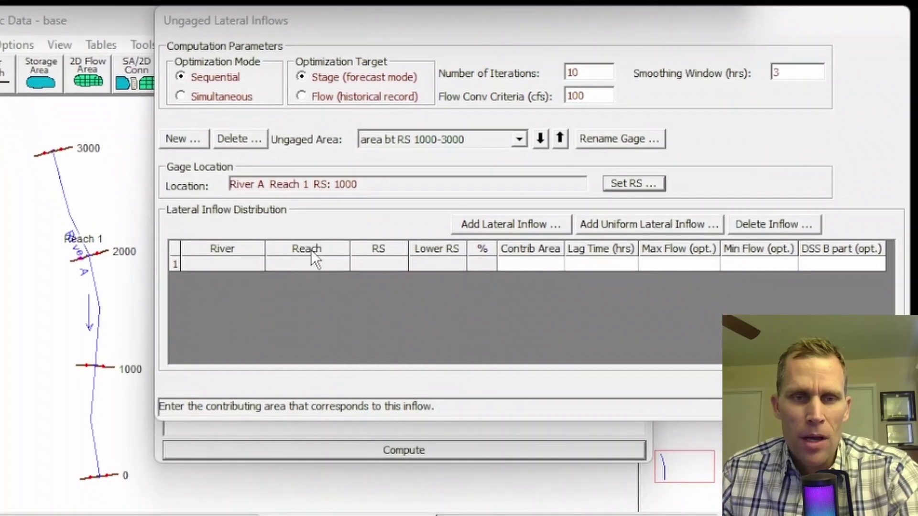
# Try a uniform lateral inflow on River A, Reach 1 with downstream station 1000, and delete it from the inflow distribution.
pyautogui.click(248, 286)
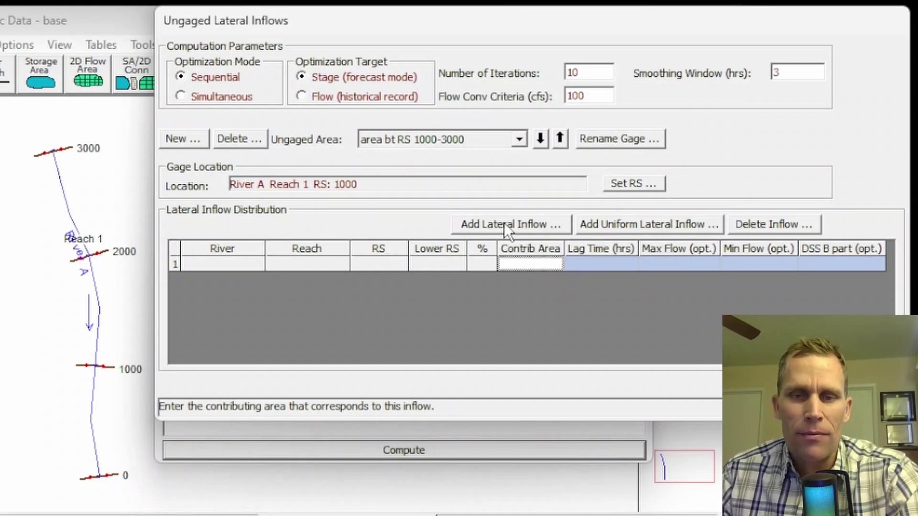
pyautogui.click(598, 223)
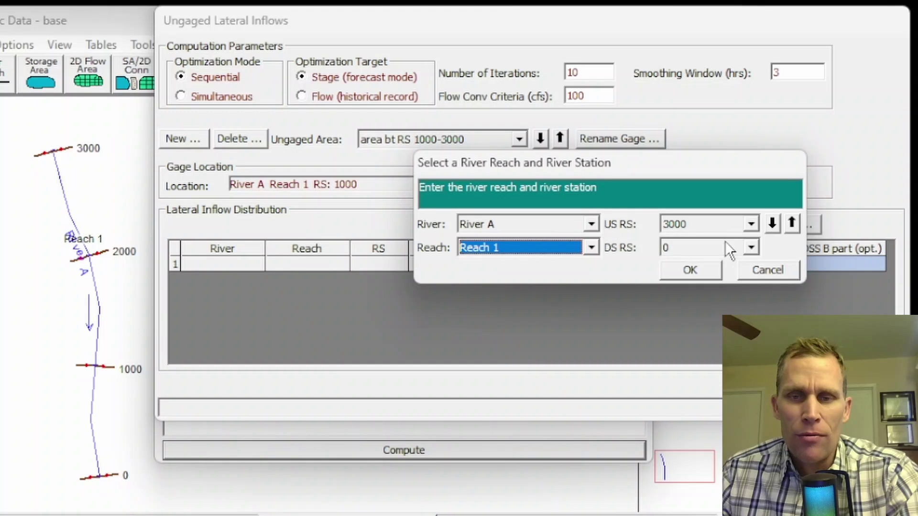
pyautogui.click(751, 249)
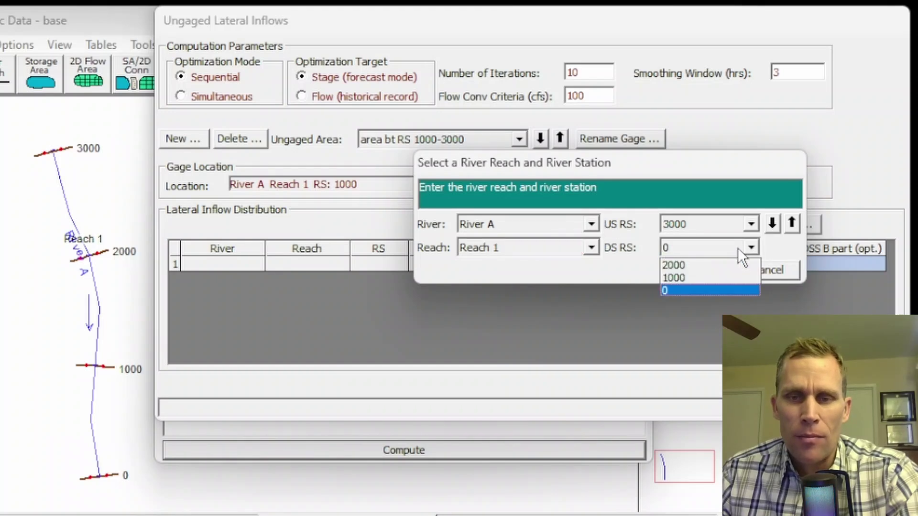
pyautogui.click(714, 276)
pyautogui.click(698, 265)
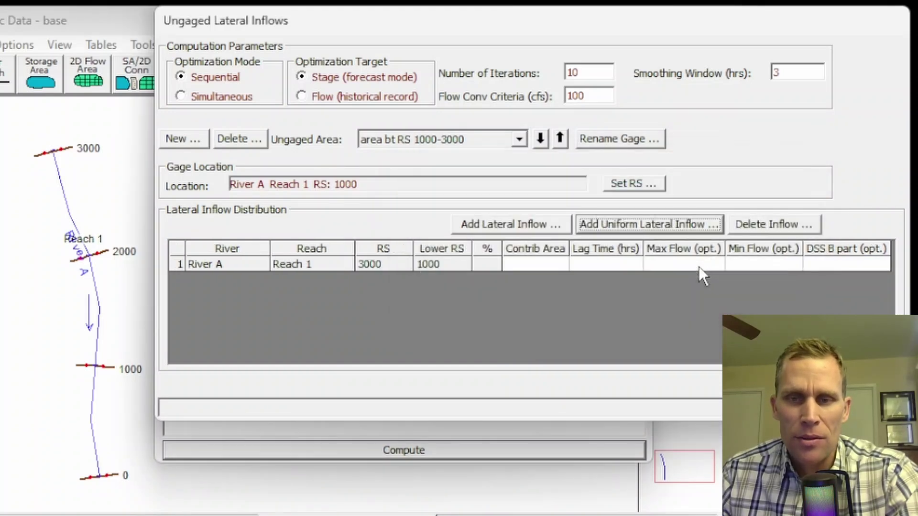
pyautogui.click(762, 224)
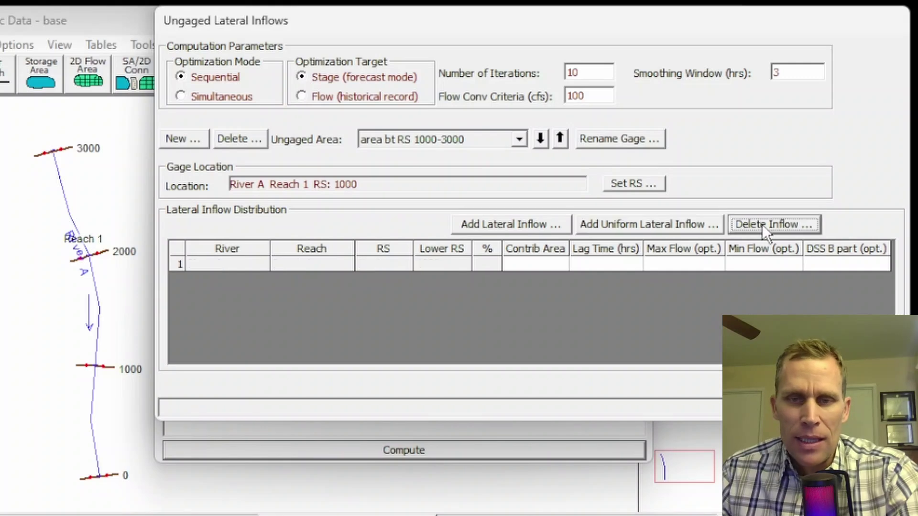
# Add a uniform lateral inflow on River A, Reach 1 from upstream RS 3000 to downstream RS 1000.
pyautogui.click(598, 228)
pyautogui.click(679, 244)
pyautogui.click(674, 277)
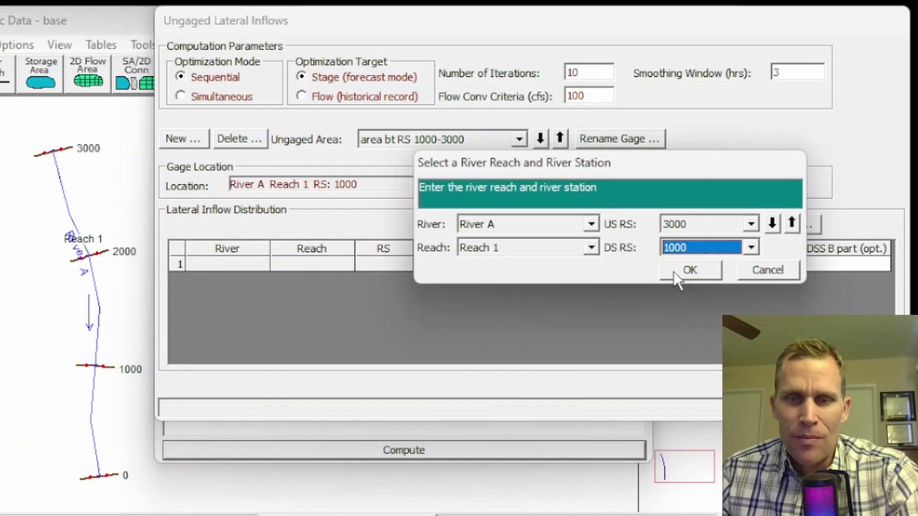
pyautogui.click(691, 269)
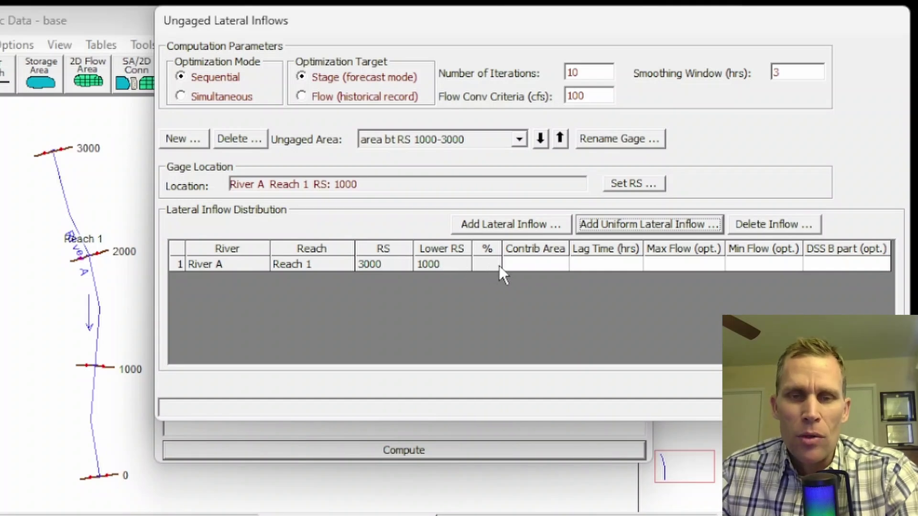
# Set the contributing area of the uniform lateral inflow between RS 3000 and RS 1000 to 80.
pyautogui.click(534, 264)
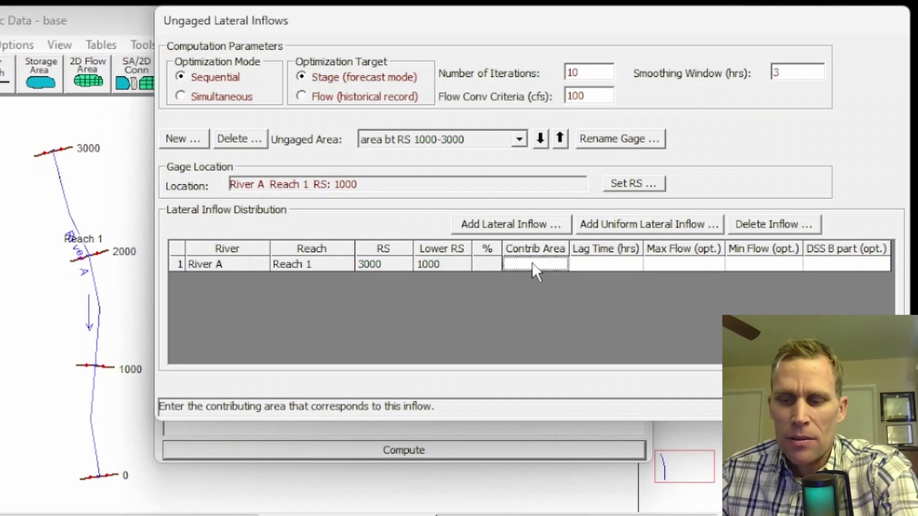
pyautogui.write('80')
pyautogui.press('Tab')
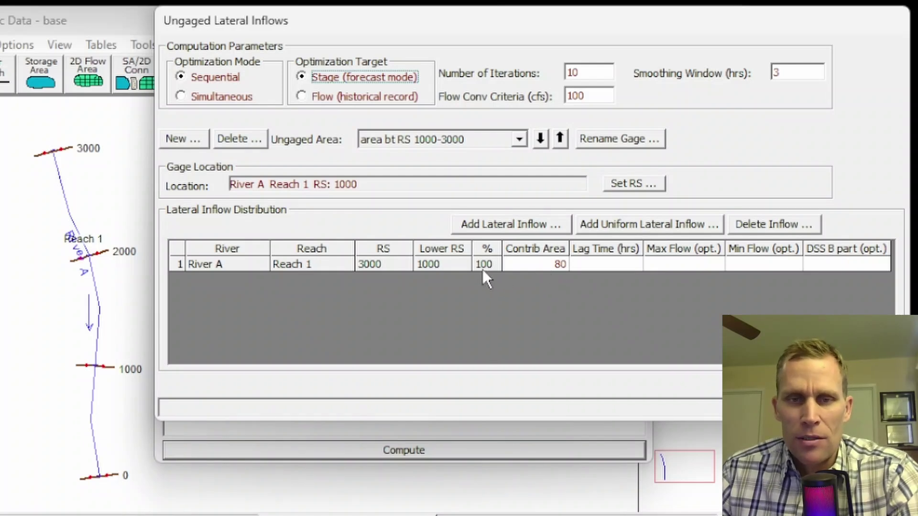
# Try a second uniform lateral inflow on River A, Reach 1 from RS 1000 to RS 0 with contributing area 50, and delete it.
pyautogui.click(606, 223)
pyautogui.click(671, 231)
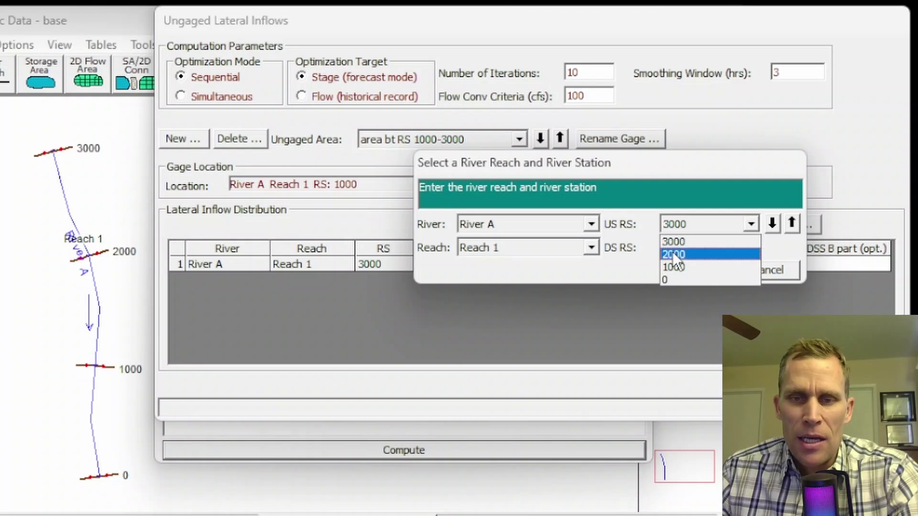
pyautogui.click(673, 267)
pyautogui.click(692, 269)
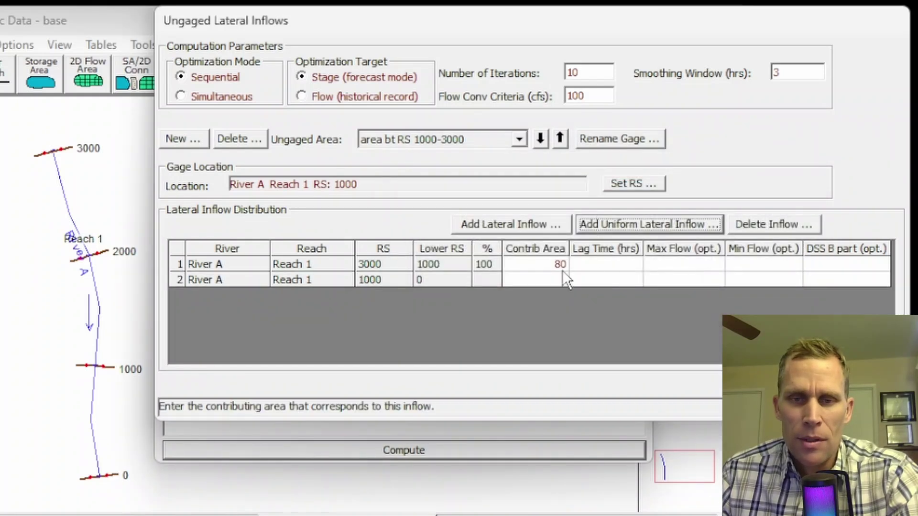
pyautogui.click(546, 280)
pyautogui.write('50')
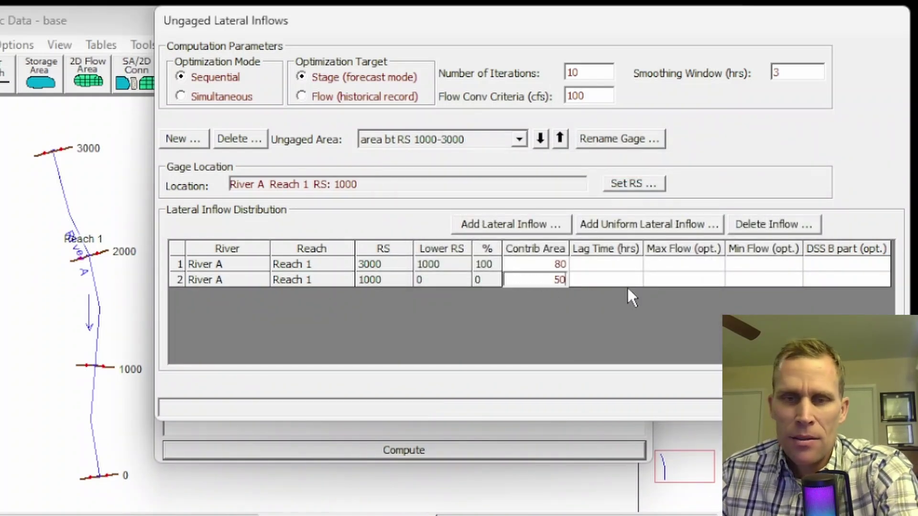
pyautogui.press('Tab')
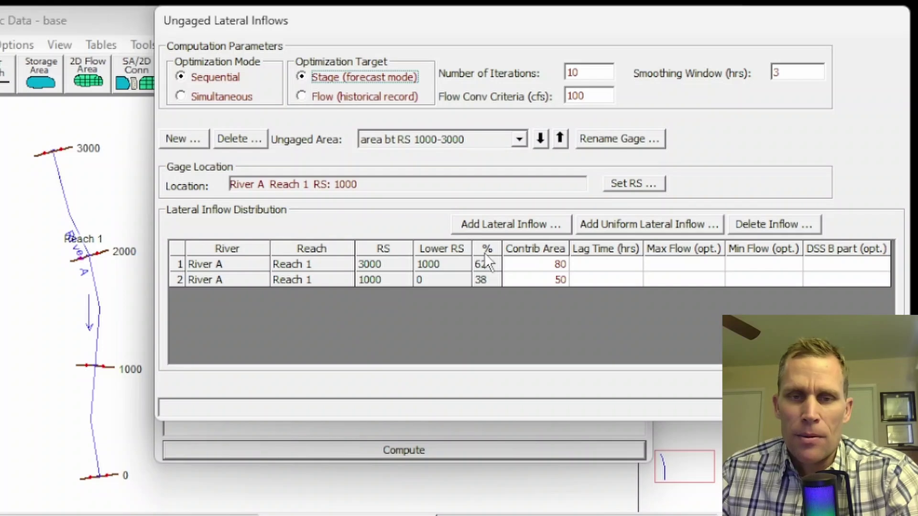
pyautogui.click(545, 280)
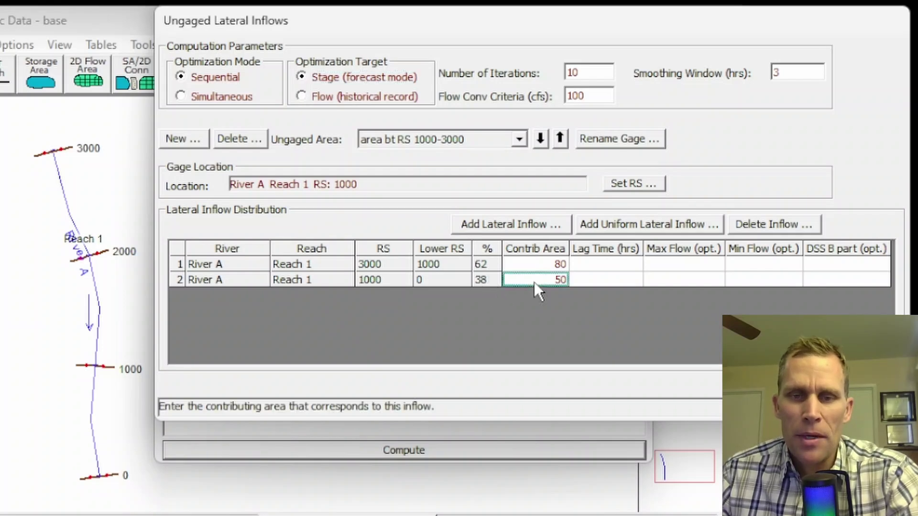
pyautogui.click(753, 224)
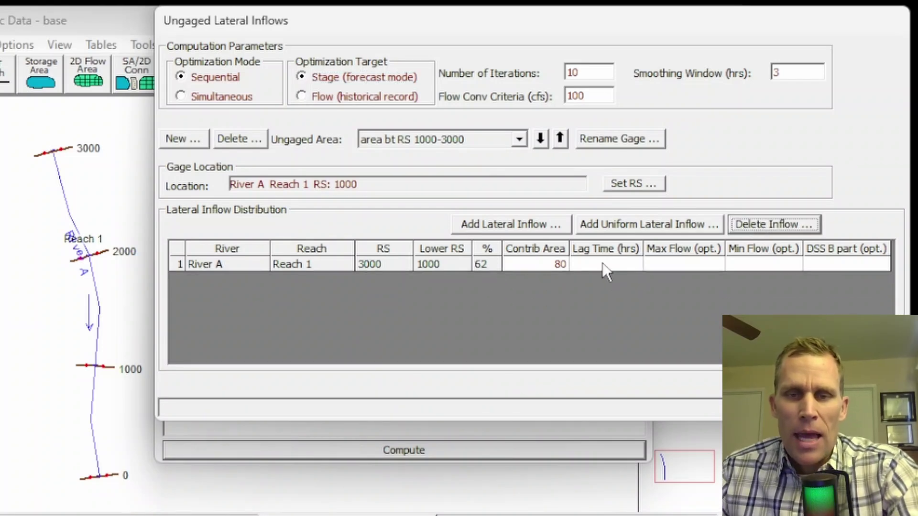
# Set the lag time of the RS 3000 to 1000 lateral inflow to 3 hours.
pyautogui.click(604, 268)
pyautogui.write('3')
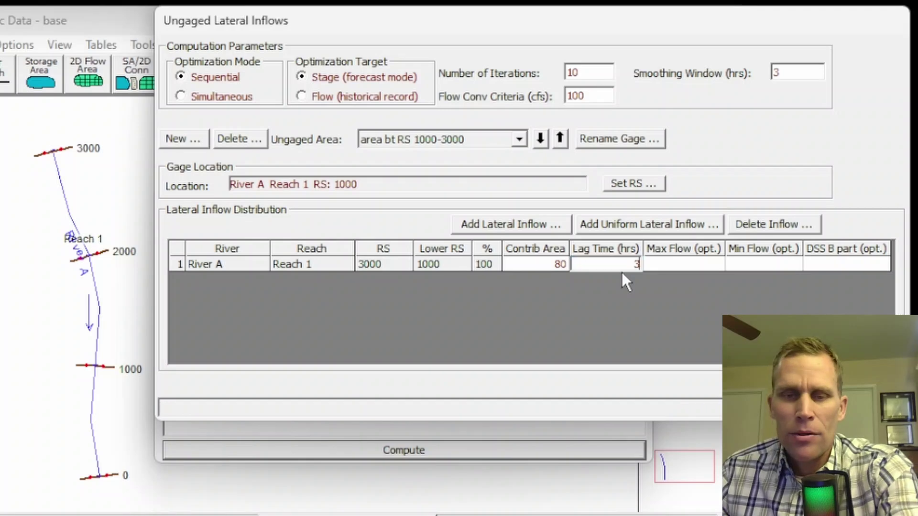
pyautogui.press('Tab')
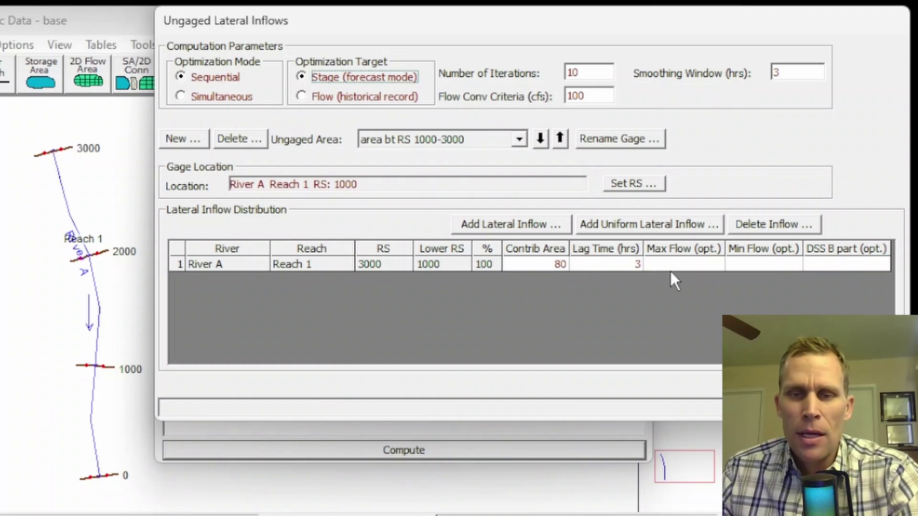
pyautogui.click(597, 265)
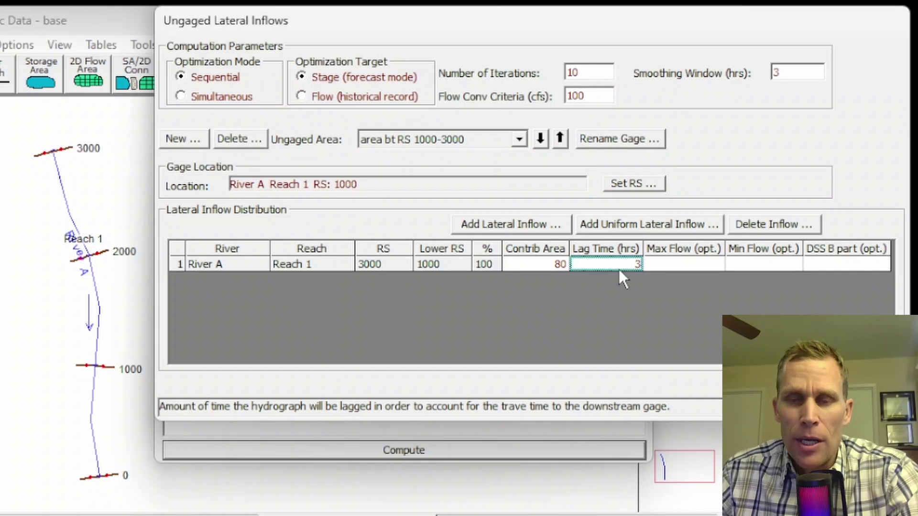
# Review the optional maximum flow entry, and try the DSS B part label "asdfasdf" before clearing it.
pyautogui.click(679, 266)
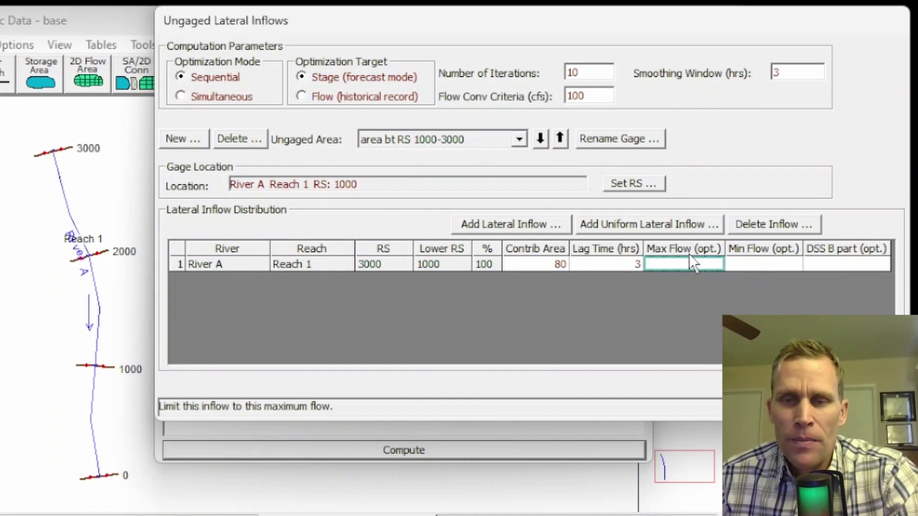
pyautogui.click(841, 264)
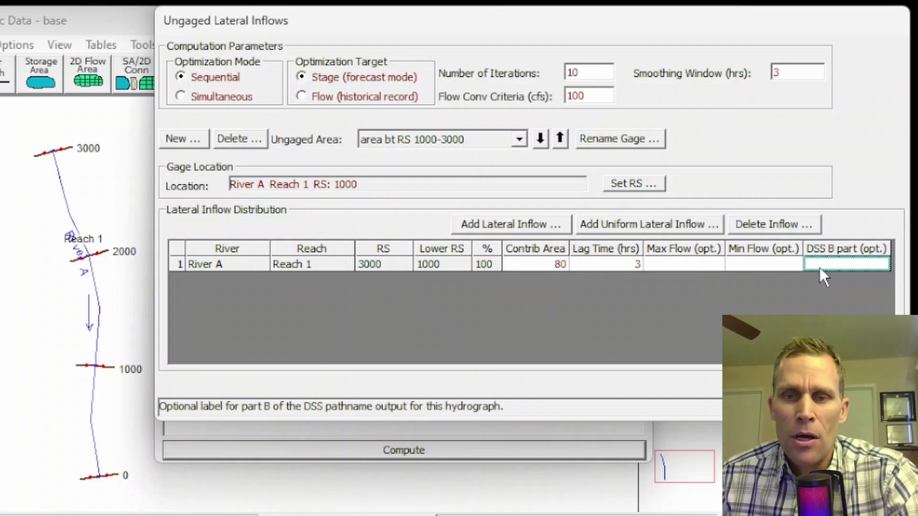
pyautogui.write('asdfasdf')
pyautogui.moveTo(848, 264); pyautogui.dragTo(768, 265)
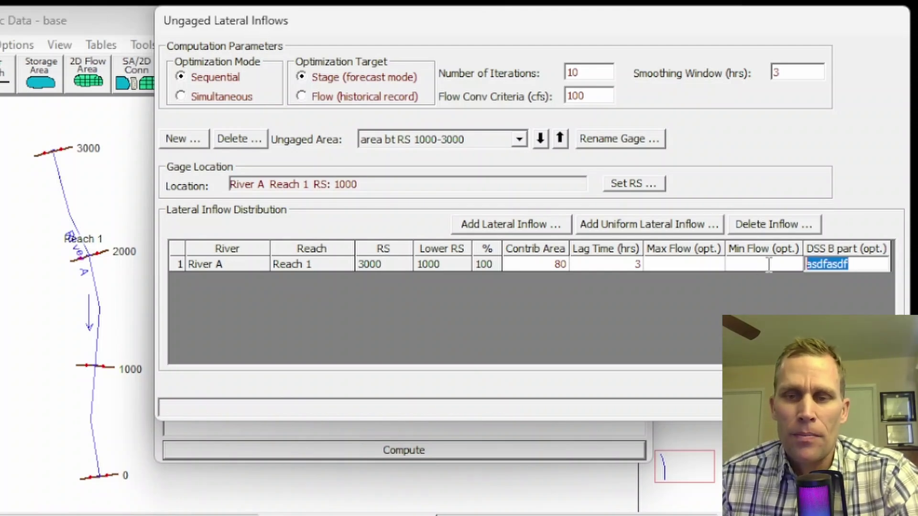
pyautogui.press('Delete')
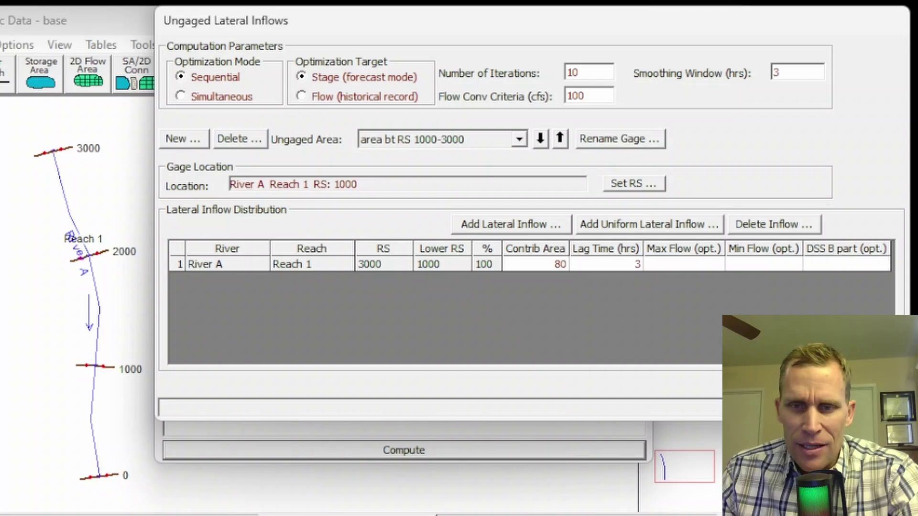
# Accept the ungaged lateral inflow settings, and reopen them from the plan options to check that they were kept.
pyautogui.press('Return')
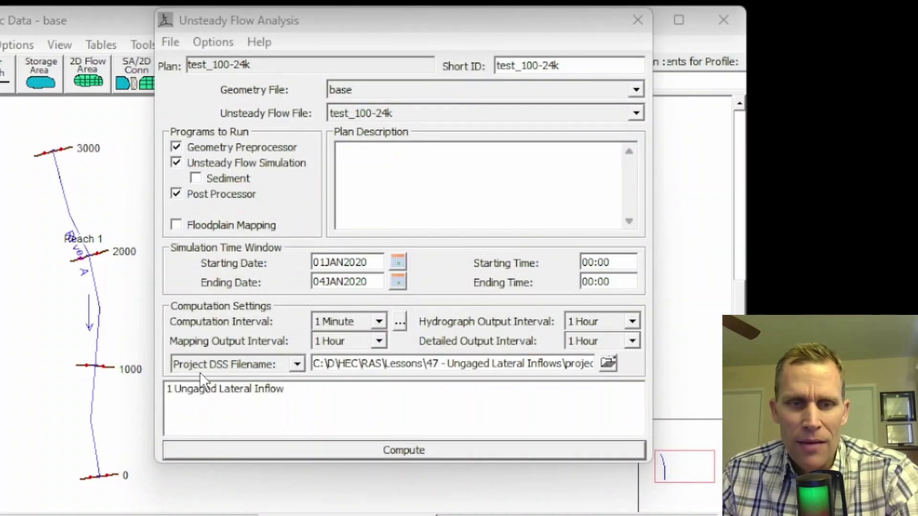
pyautogui.click(215, 43)
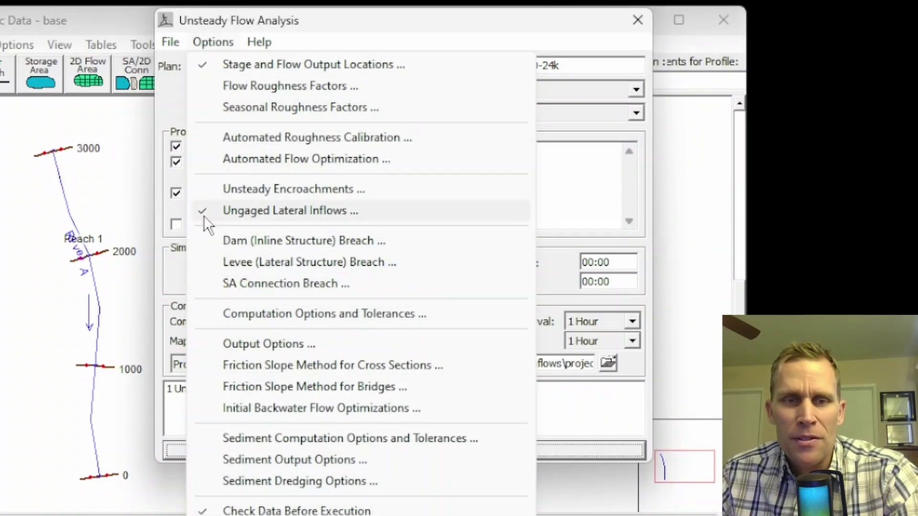
pyautogui.click(260, 213)
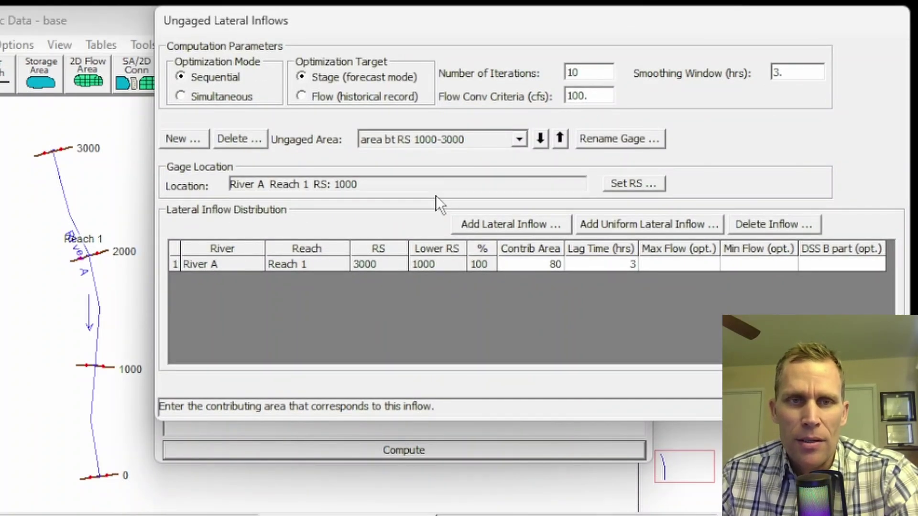
pyautogui.press('Escape')
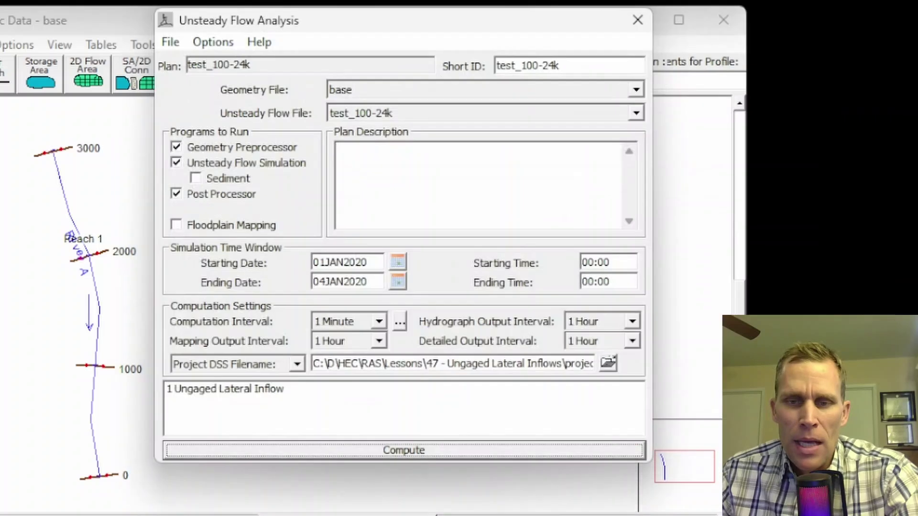
# Reopen the Ungaged Lateral Inflows settings through the plan options and through the plan's feature summary, closing them each time.
pyautogui.click(215, 42)
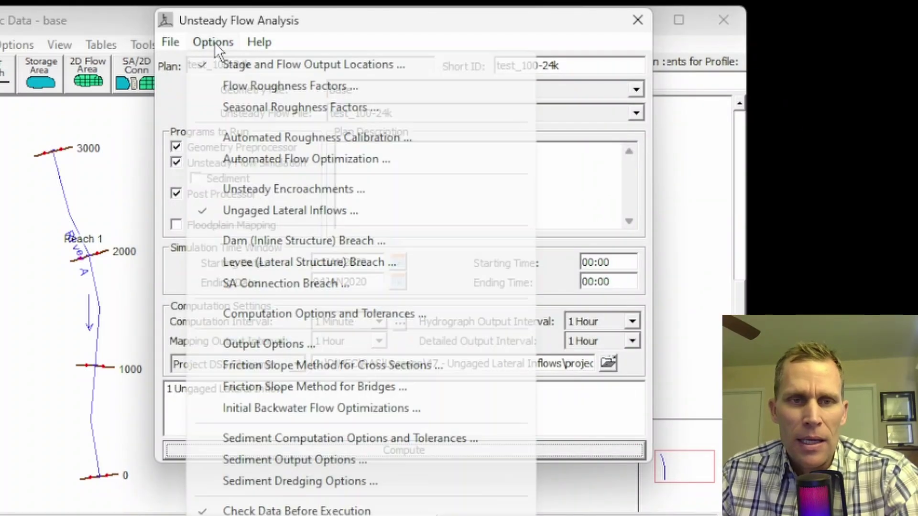
pyautogui.click(242, 216)
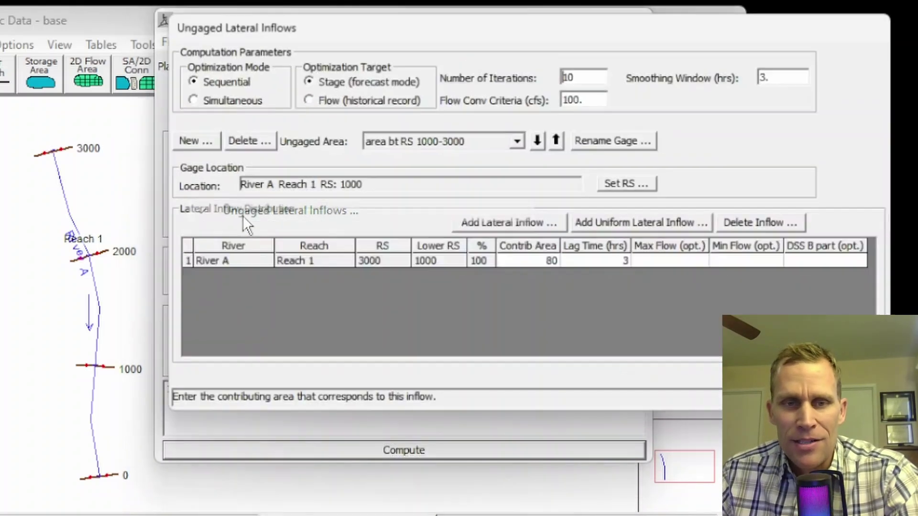
pyautogui.moveTo(280, 27)
pyautogui.mouseDown()
pyautogui.moveTo(351, 44)
pyautogui.moveTo(284, 36)
pyautogui.mouseUp()
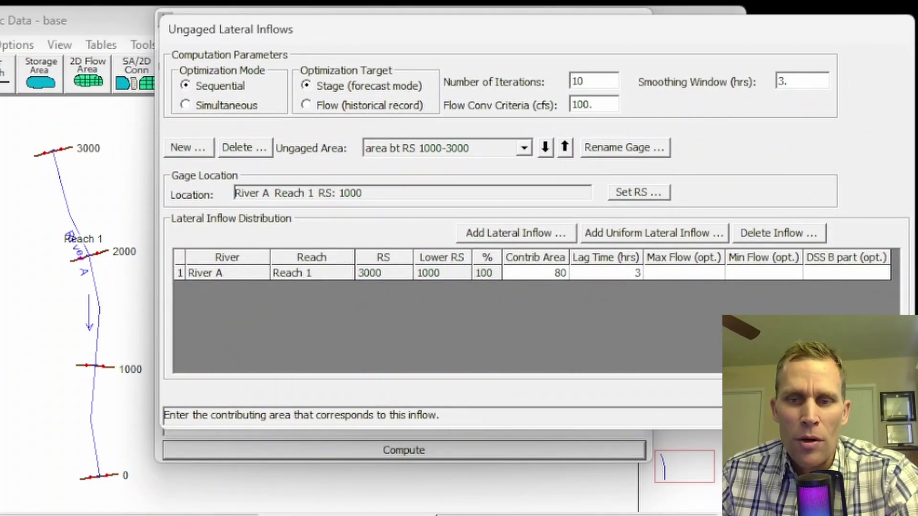
pyautogui.click(789, 390)
pyautogui.click(207, 393)
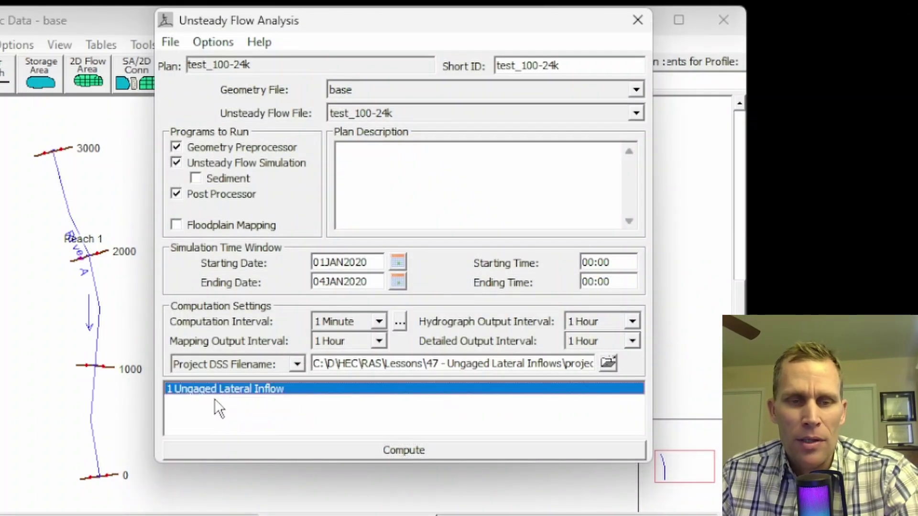
pyautogui.doubleClick(246, 388)
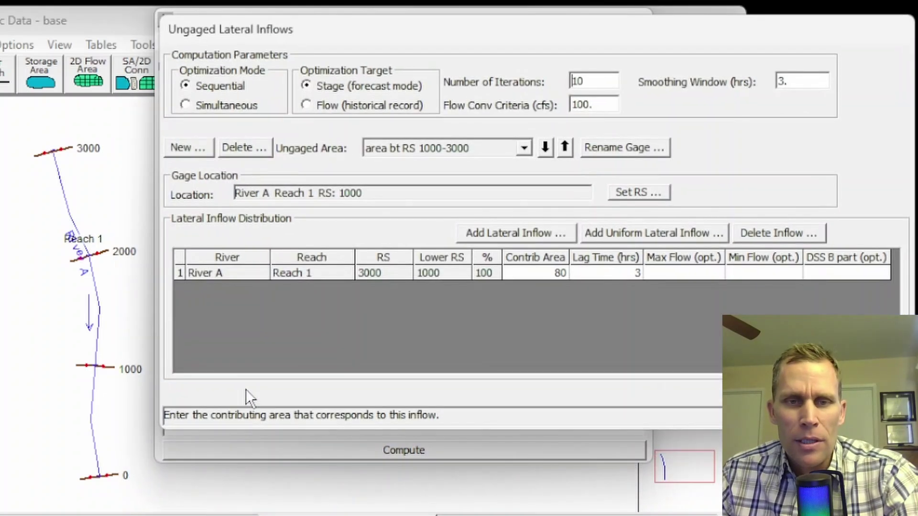
pyautogui.click(788, 389)
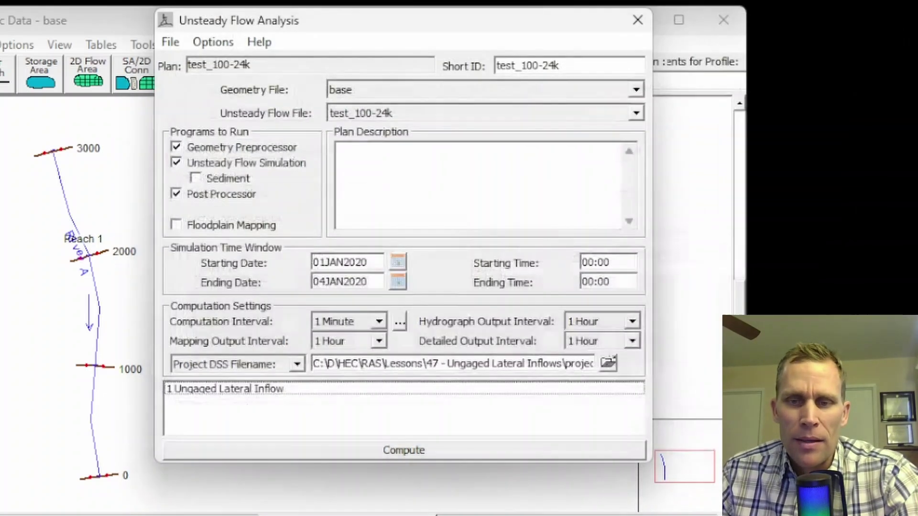
# Save the plan test_100-24k and run the unsteady flow computation.
pyautogui.click(168, 43)
pyautogui.click(194, 108)
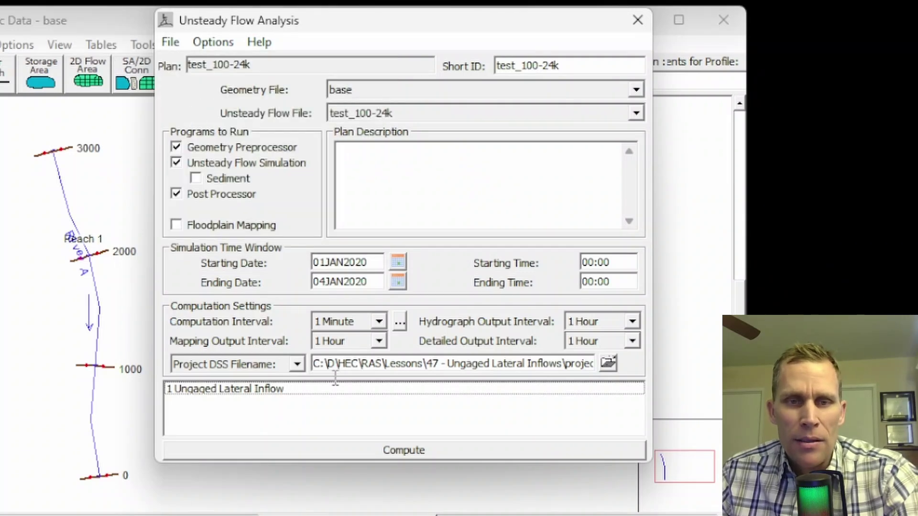
pyautogui.click(381, 445)
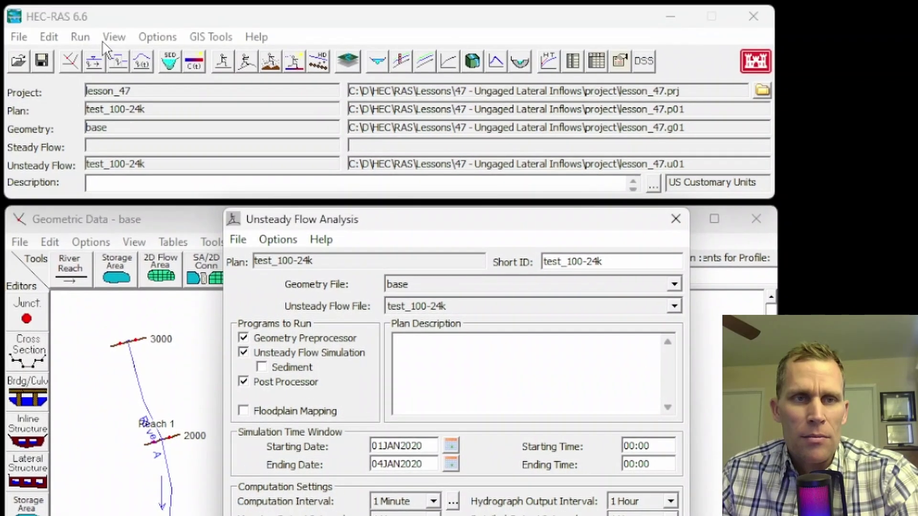
# Switch to HEC-DSSVue and open the results file lesson_47.dss from the project folder.
pyautogui.click(109, 39)
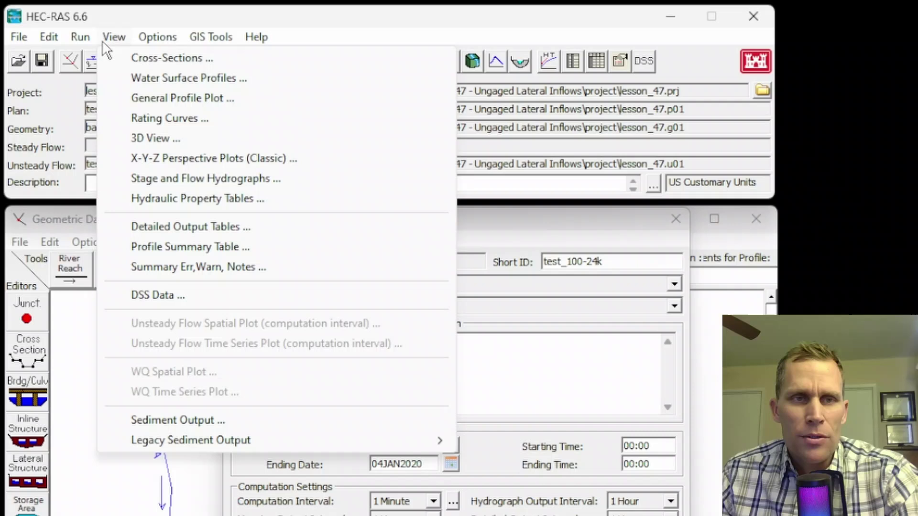
pyautogui.click(158, 24)
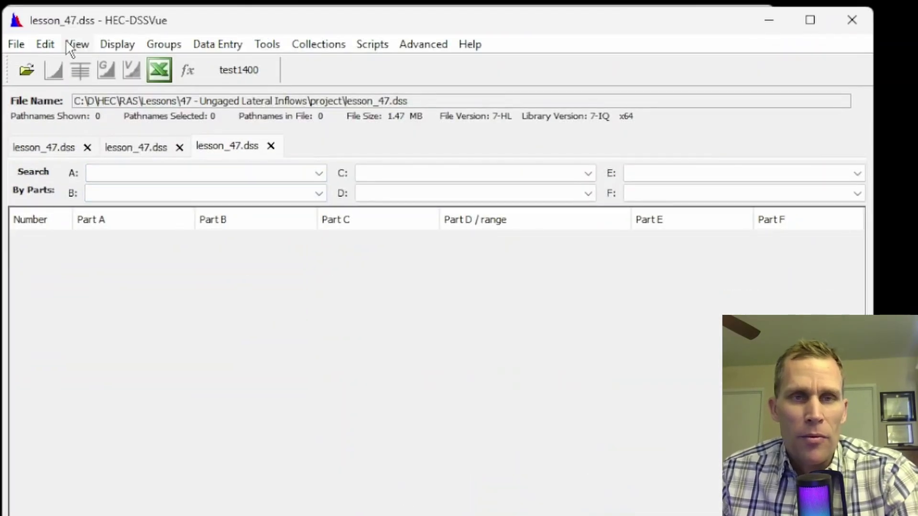
pyautogui.click(14, 46)
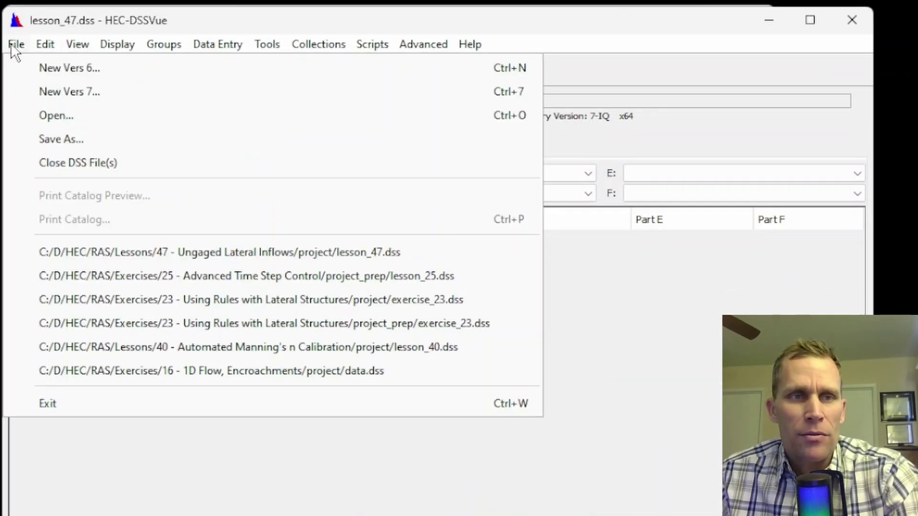
pyautogui.click(45, 118)
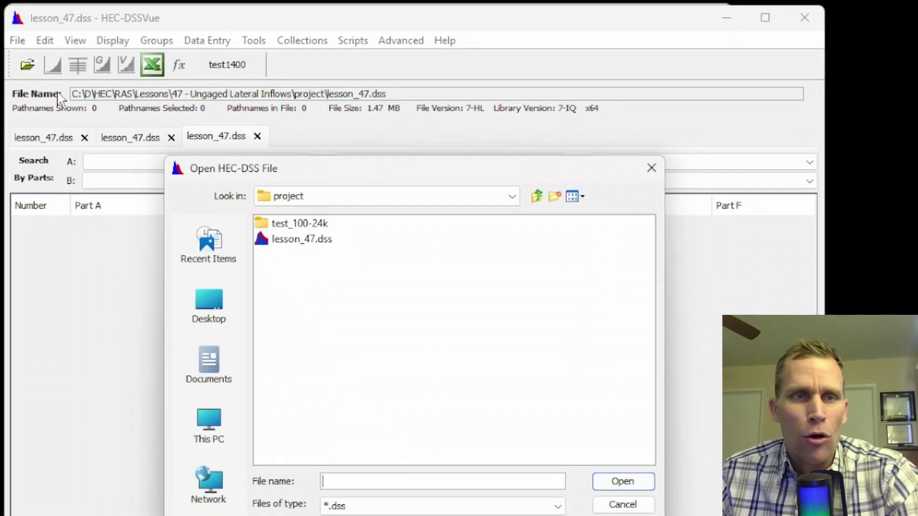
pyautogui.click(298, 237)
pyautogui.click(602, 470)
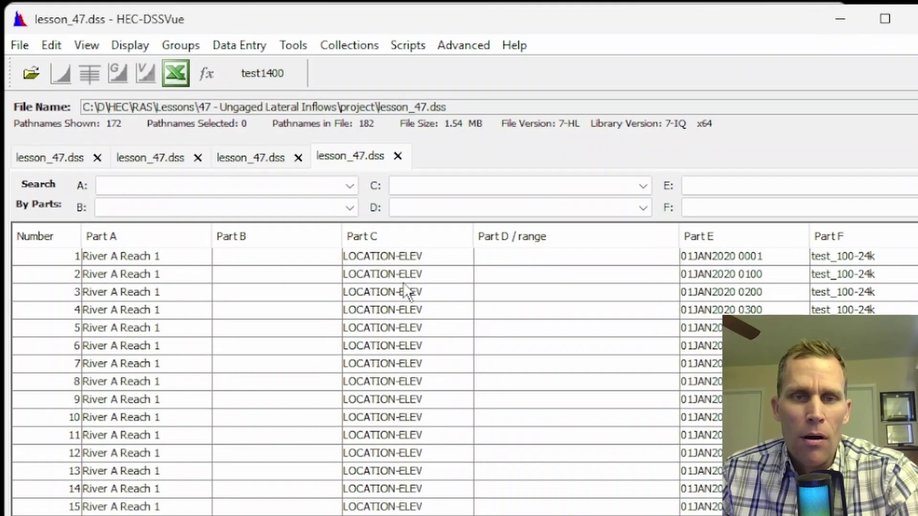
# Find the Ungaged Inflow 3000 FLOW record of plan test_100-24k at the end of the pathname list and plot it.
pyautogui.scroll(-5, 364, 316)
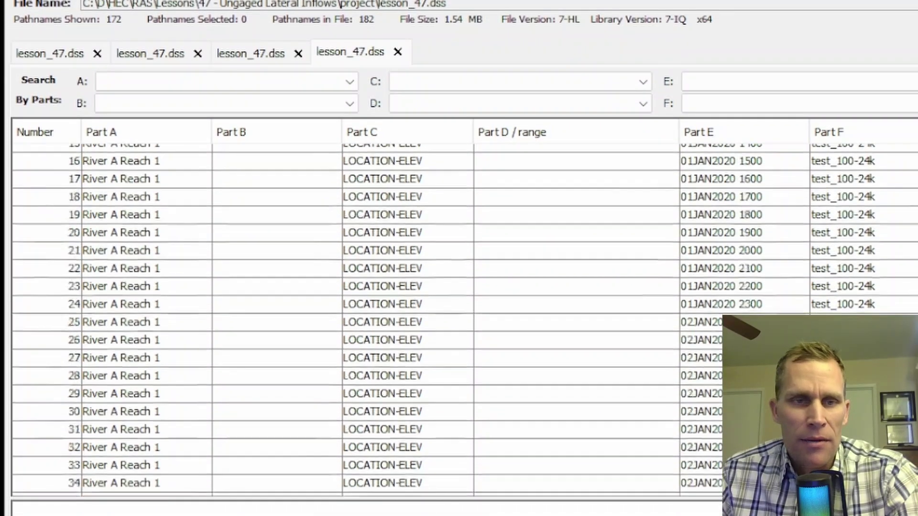
pyautogui.scroll(-20, 364, 315)
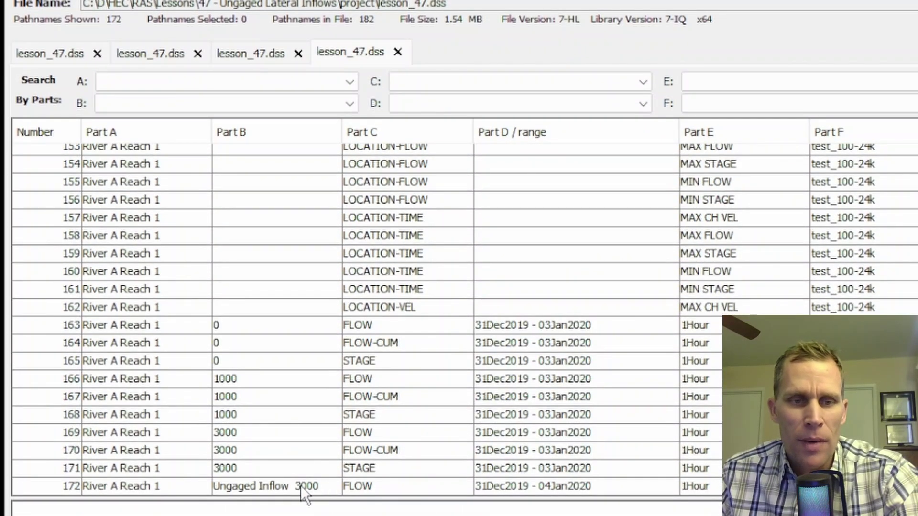
pyautogui.click(287, 486)
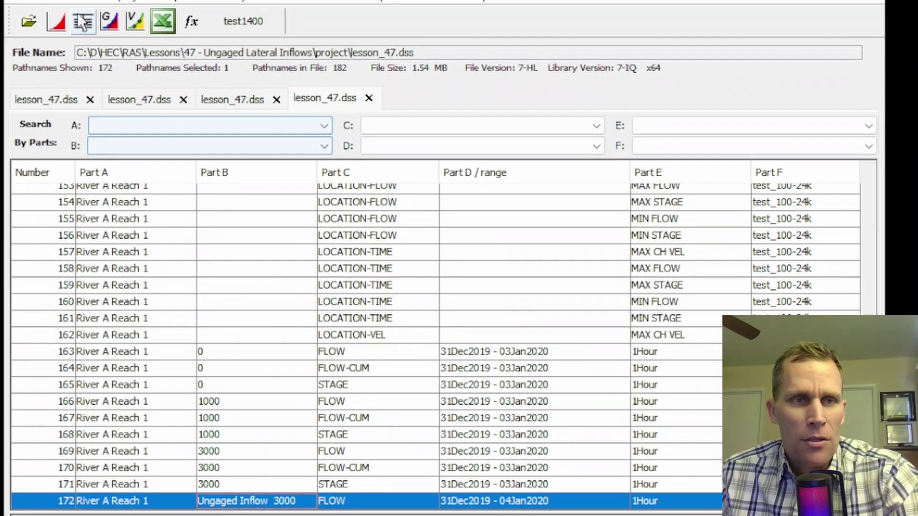
pyautogui.click(53, 21)
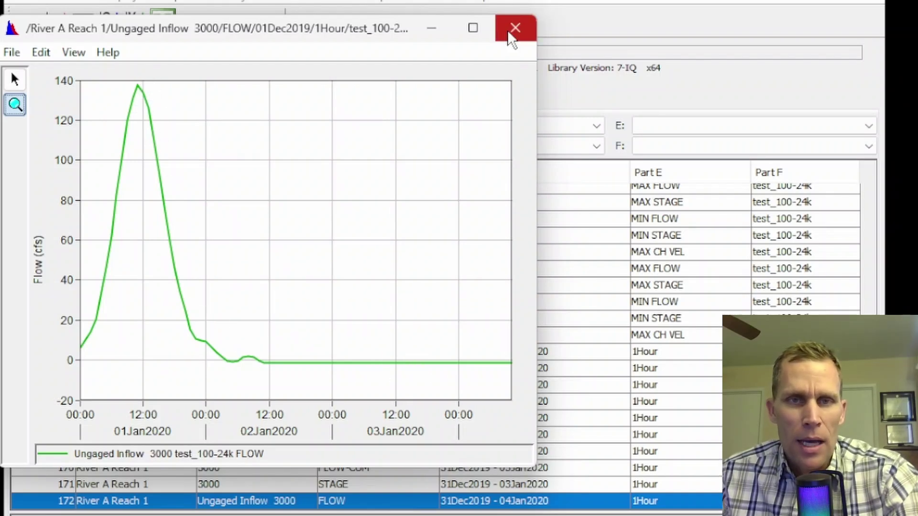
# Tabulate the plotted ungaged inflow, highlight its hourly flow values for review, and close the table and the plot.
pyautogui.click(10, 52)
pyautogui.click(22, 75)
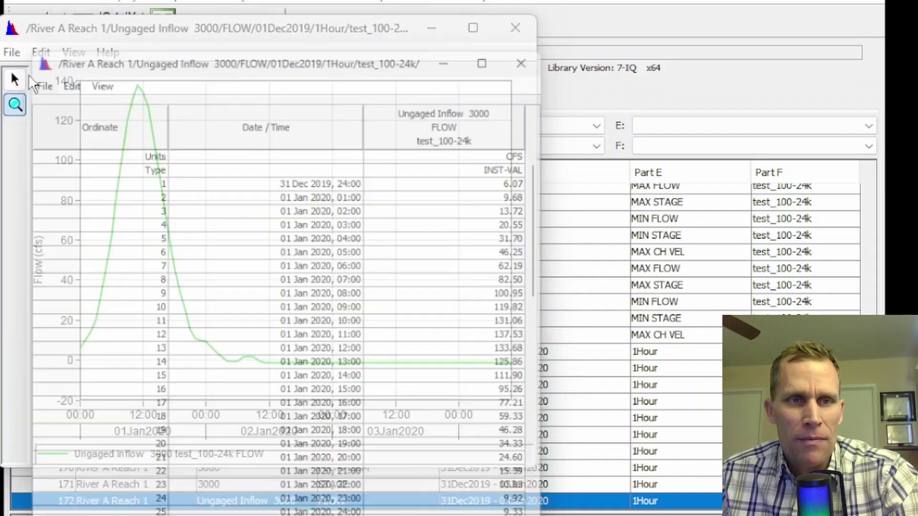
pyautogui.moveTo(473, 191); pyautogui.dragTo(520, 484)
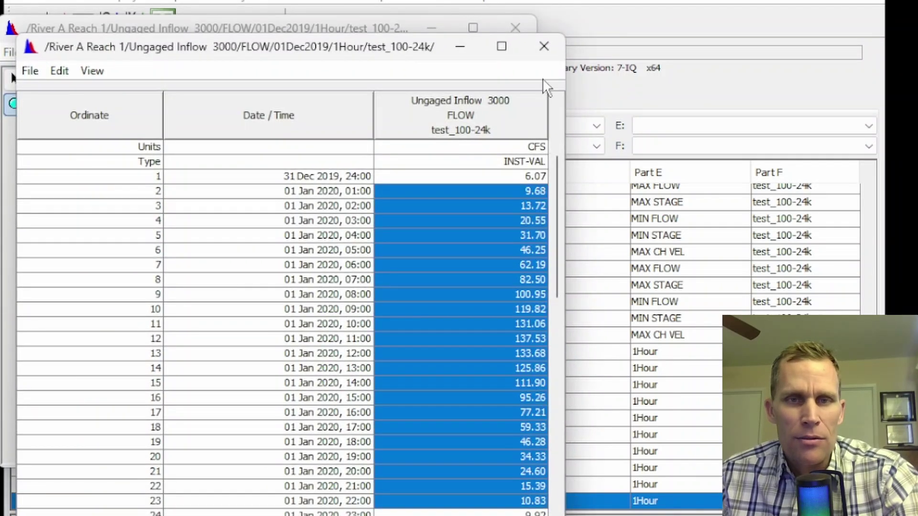
pyautogui.click(543, 47)
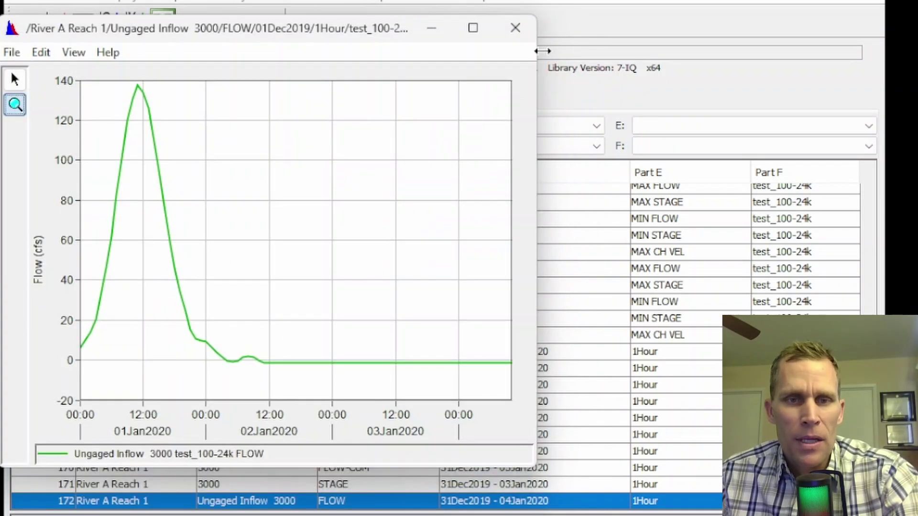
pyautogui.click(515, 28)
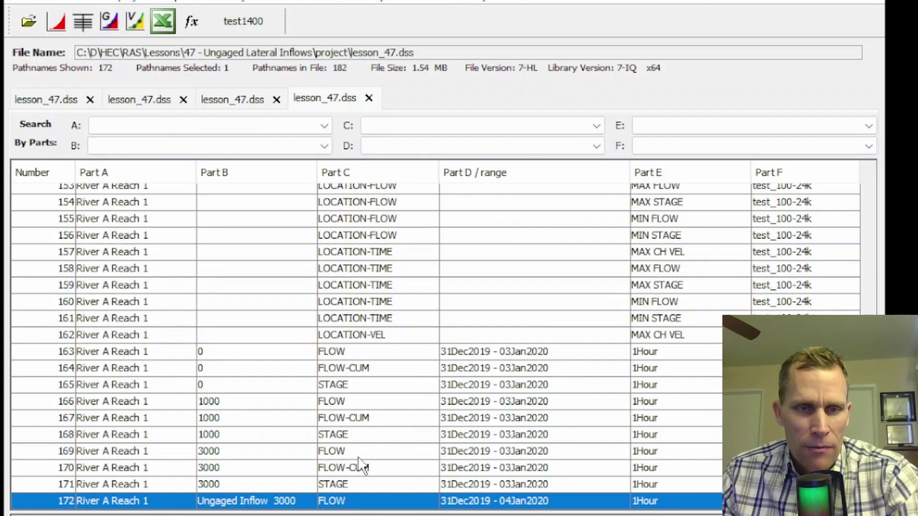
# Add the FLOW records at 3000 and 1000 to the selected ungaged inflow record and plot all three together.
pyautogui.keyDown('ctrl'); pyautogui.click(340, 455); pyautogui.keyUp('ctrl')
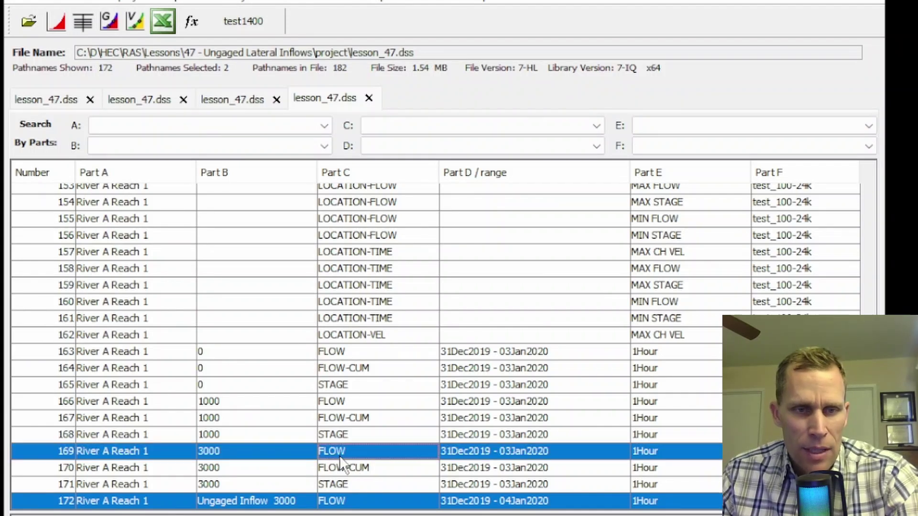
pyautogui.keyDown('ctrl'); pyautogui.click(345, 400); pyautogui.keyUp('ctrl')
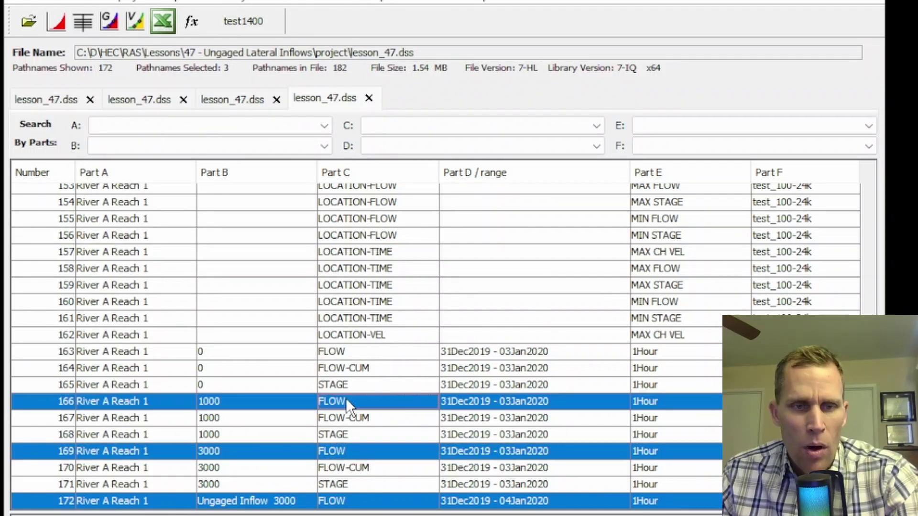
pyautogui.click(56, 21)
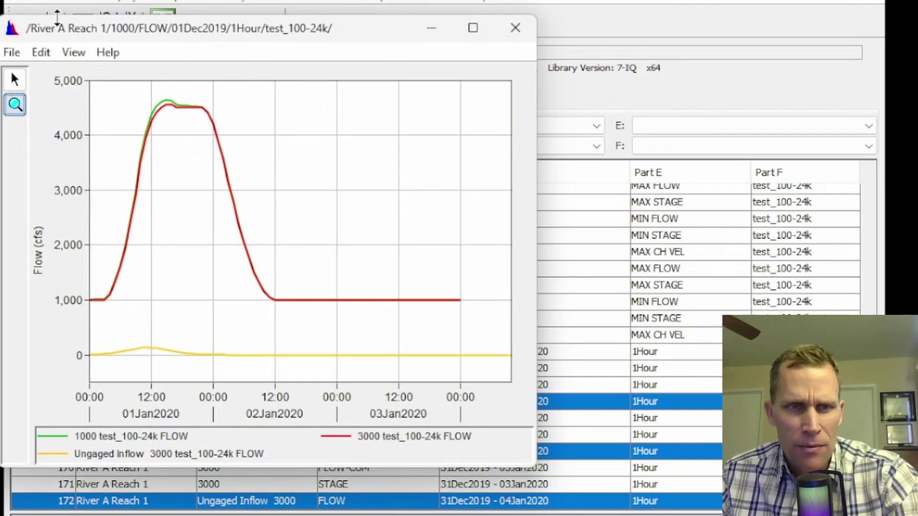
# Highlight the 1000, 3000 and Ungaged Inflow 3000 curves one after another in the combined plot, and close the plot.
pyautogui.click(175, 440)
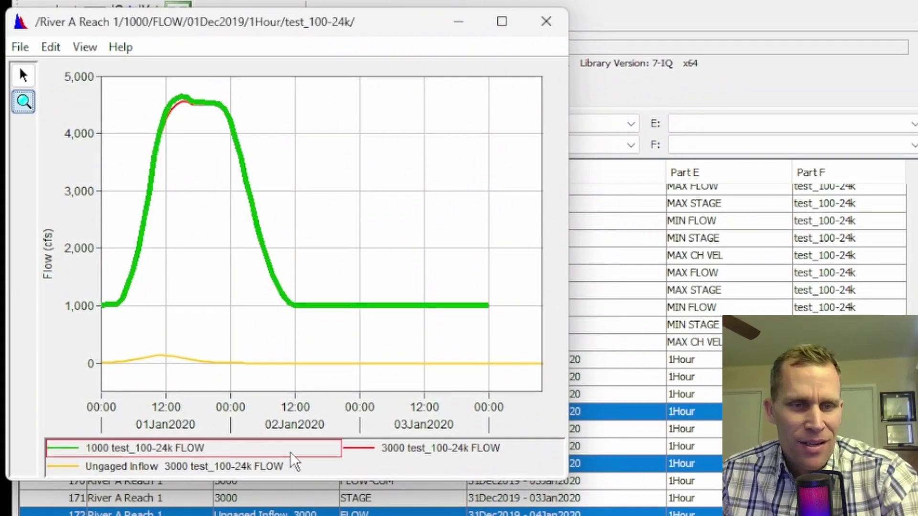
pyautogui.click(396, 449)
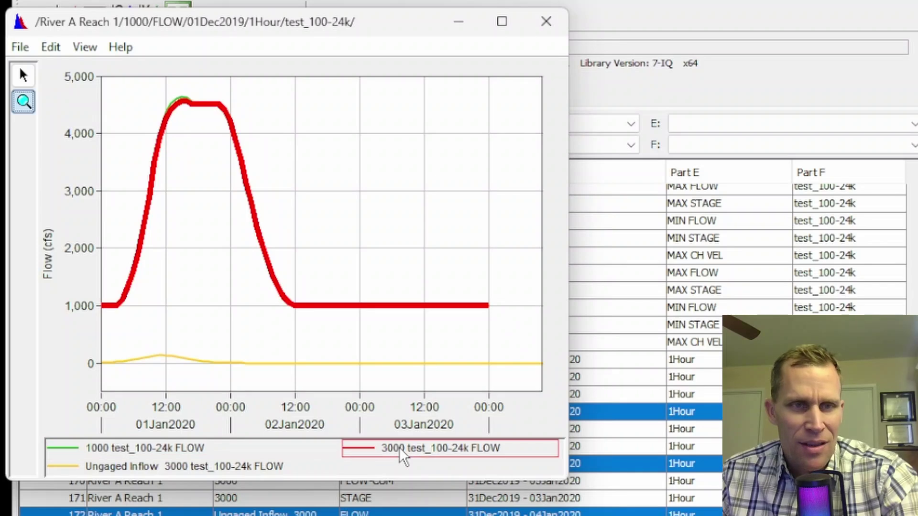
pyautogui.click(184, 470)
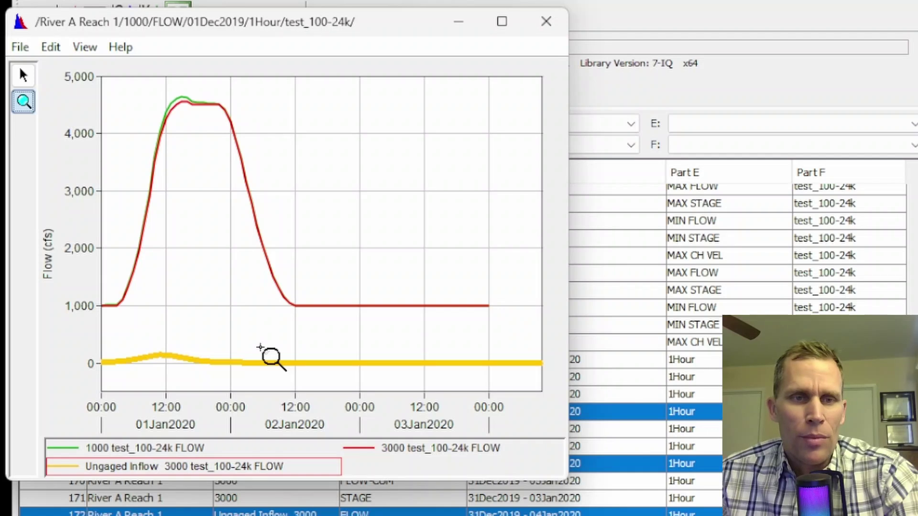
pyautogui.moveTo(272, 360)
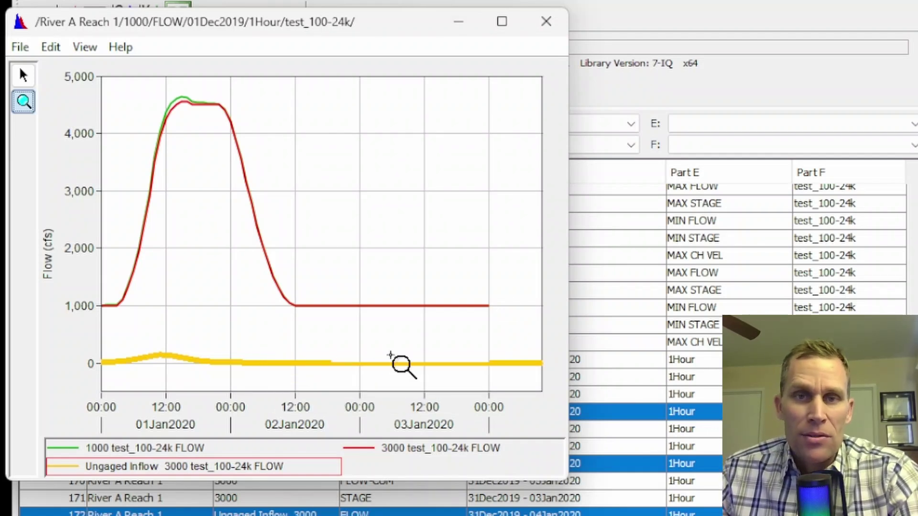
pyautogui.click(548, 22)
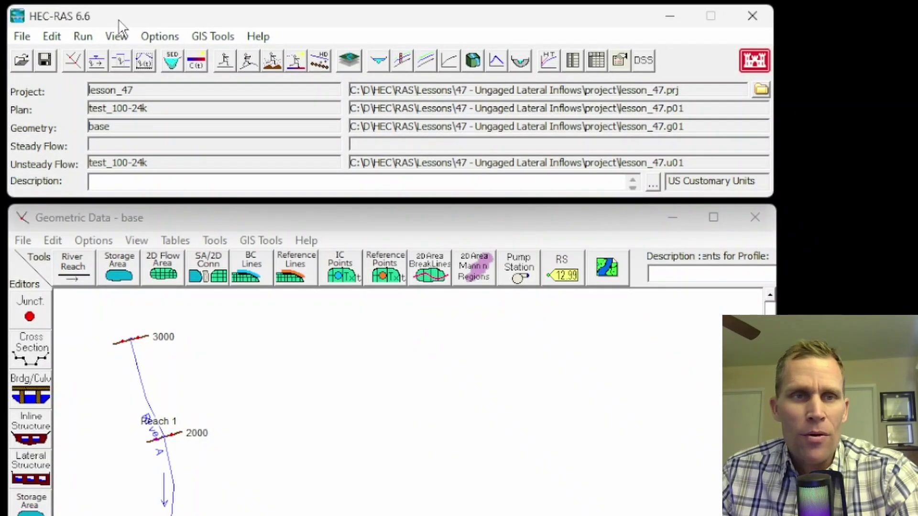
# Switch to HEC-RAS, review the IB Stage/Flow boundary condition at RS 1000 in the unsteady flow data, and close the editor.
pyautogui.click(85, 35)
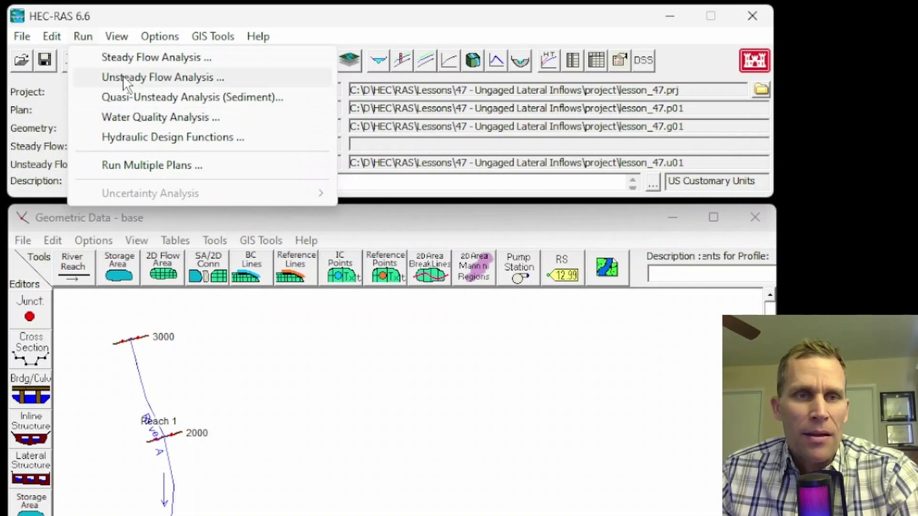
pyautogui.moveTo(51, 36)
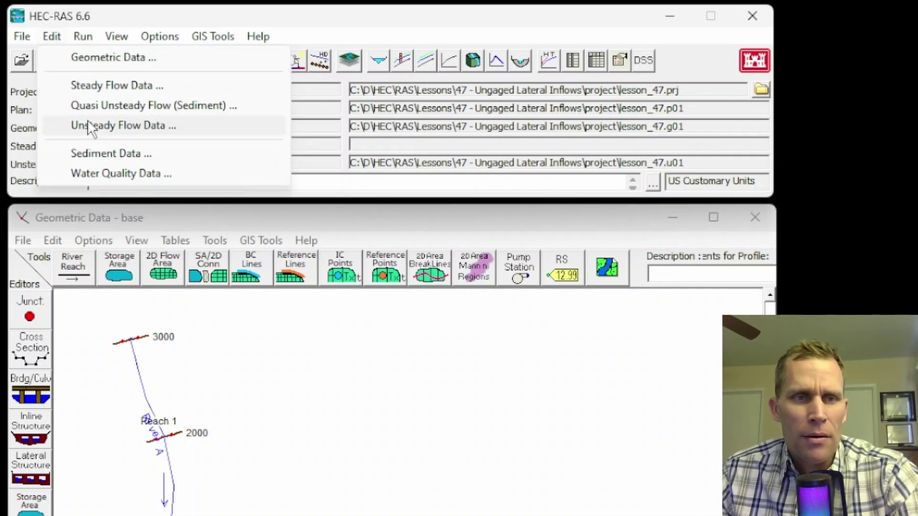
pyautogui.click(87, 121)
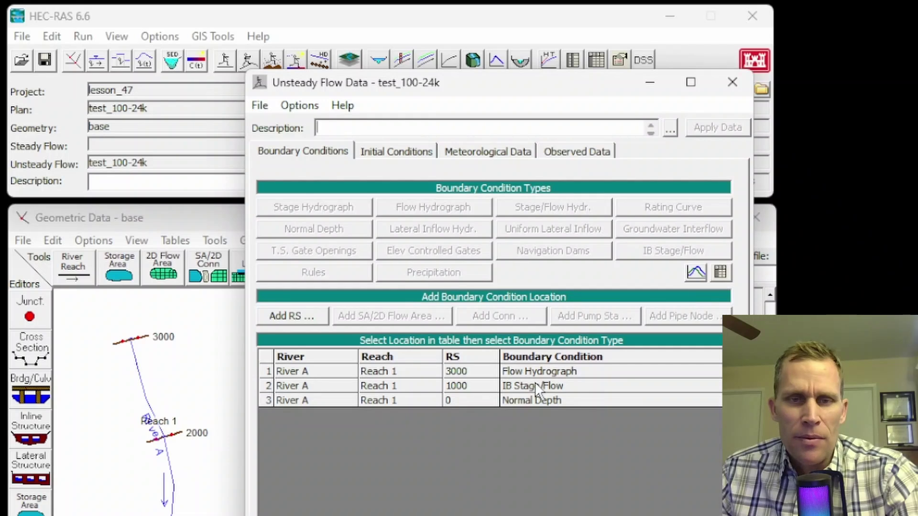
pyautogui.click(535, 386)
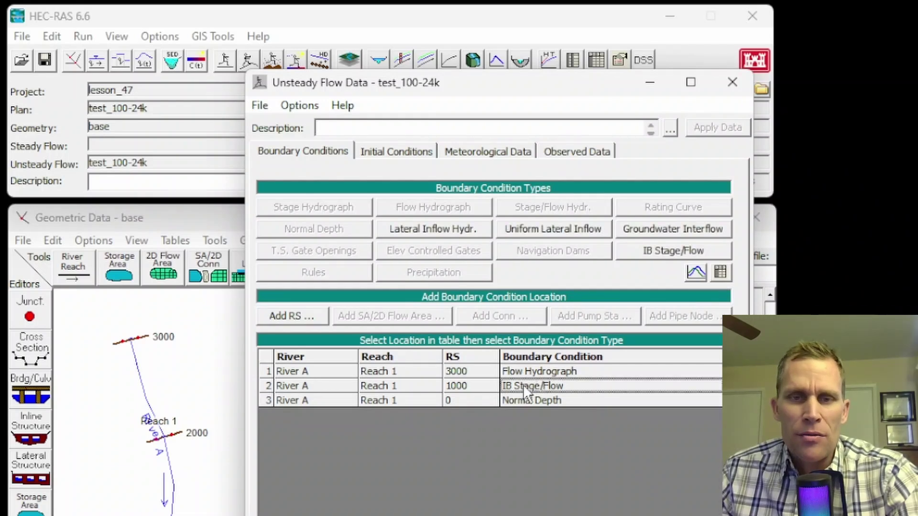
pyautogui.click(732, 82)
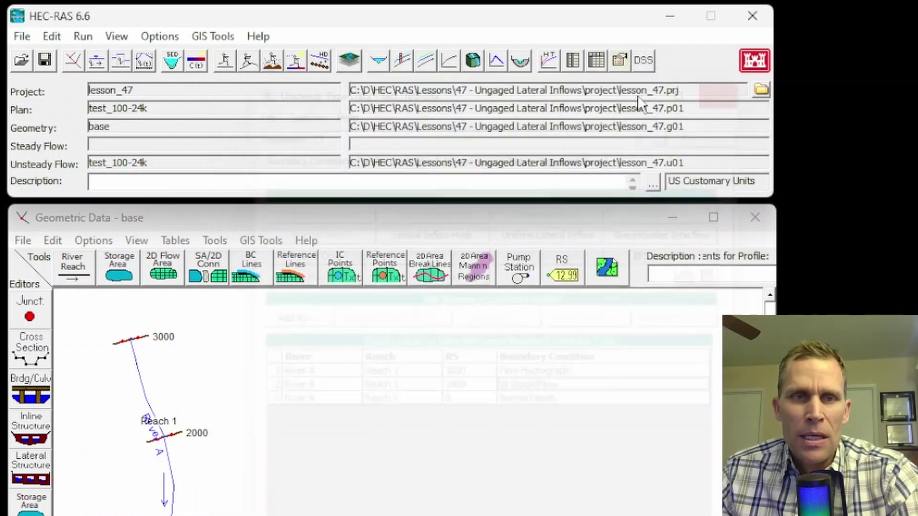
# Open the Ungaged Lateral Inflows settings of the unsteady flow plan test_100-24k.
pyautogui.click(248, 59)
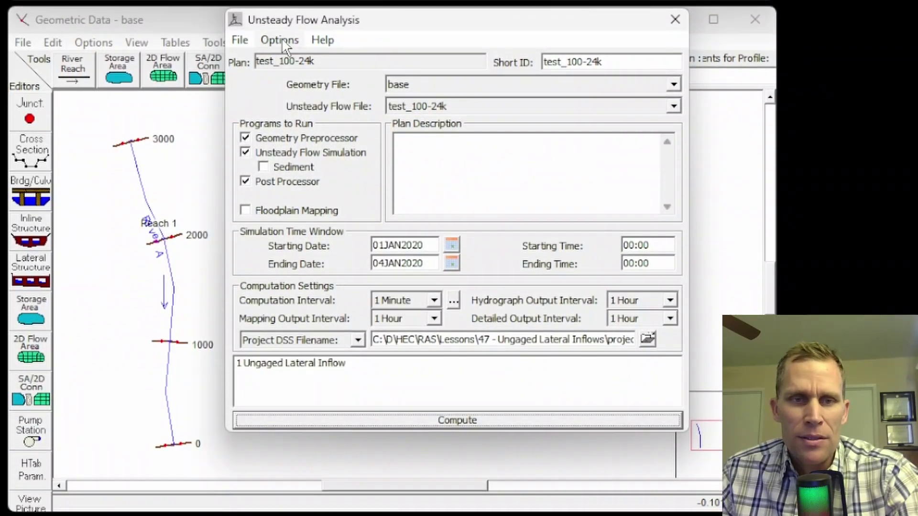
pyautogui.click(281, 40)
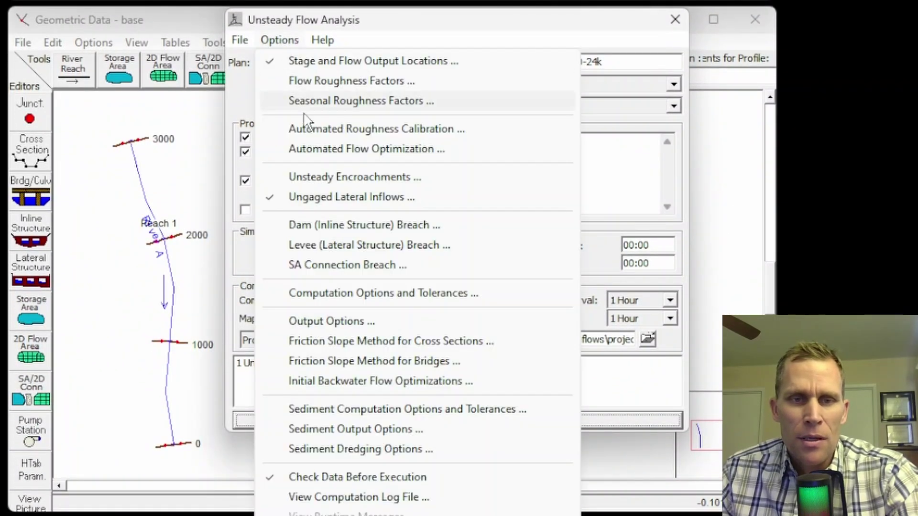
pyautogui.click(322, 198)
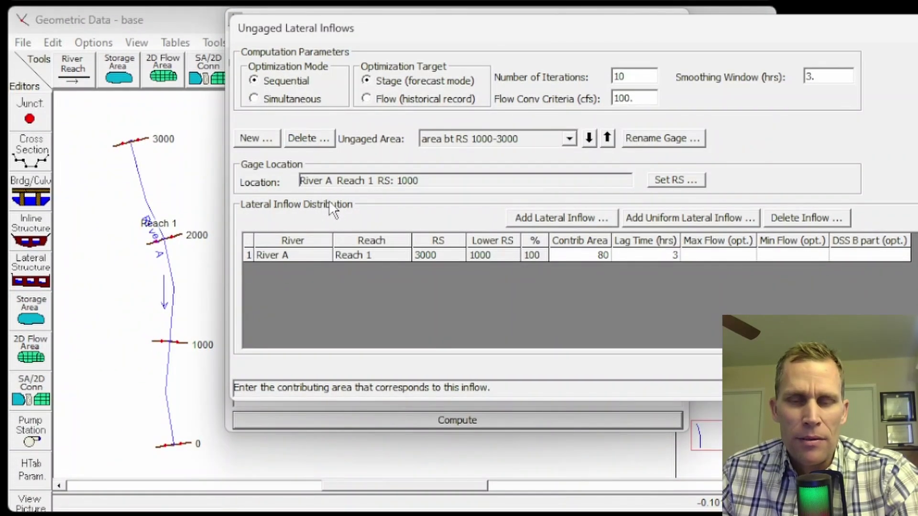